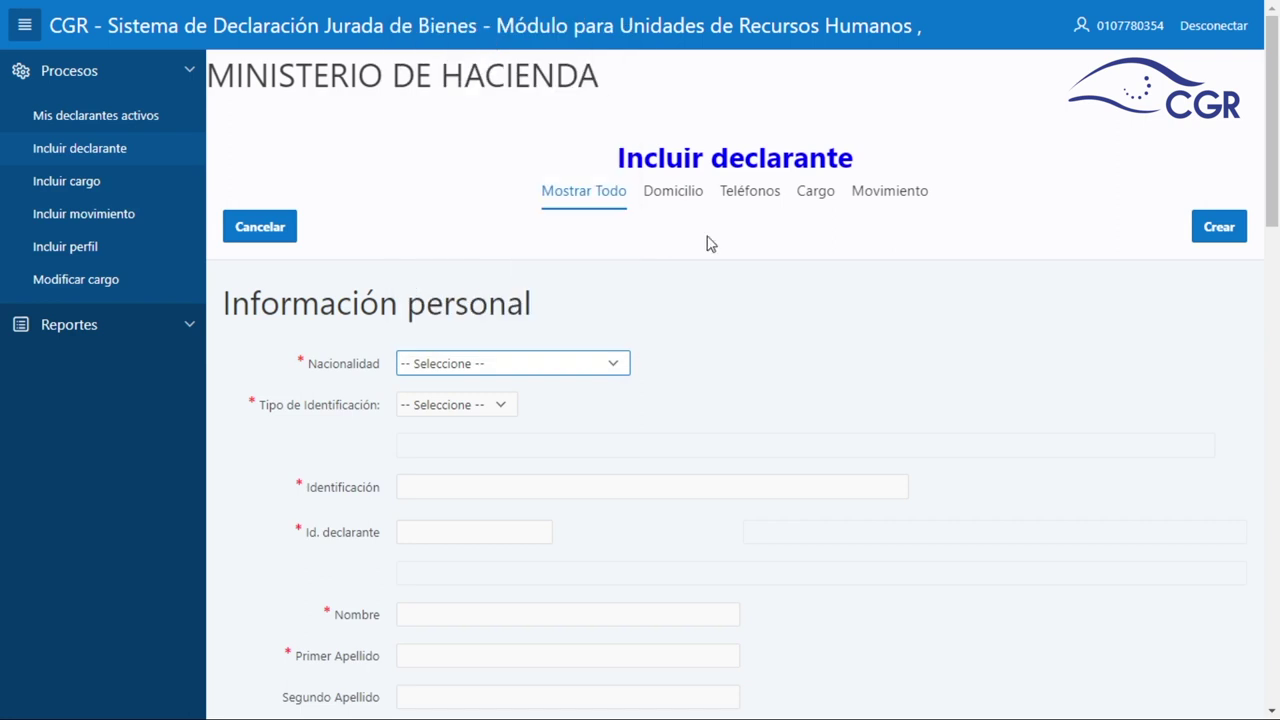
Step: Enter the declarant's national ID number in Identificación to load their personal information
left_click(626, 486)
key("ctrl+v")
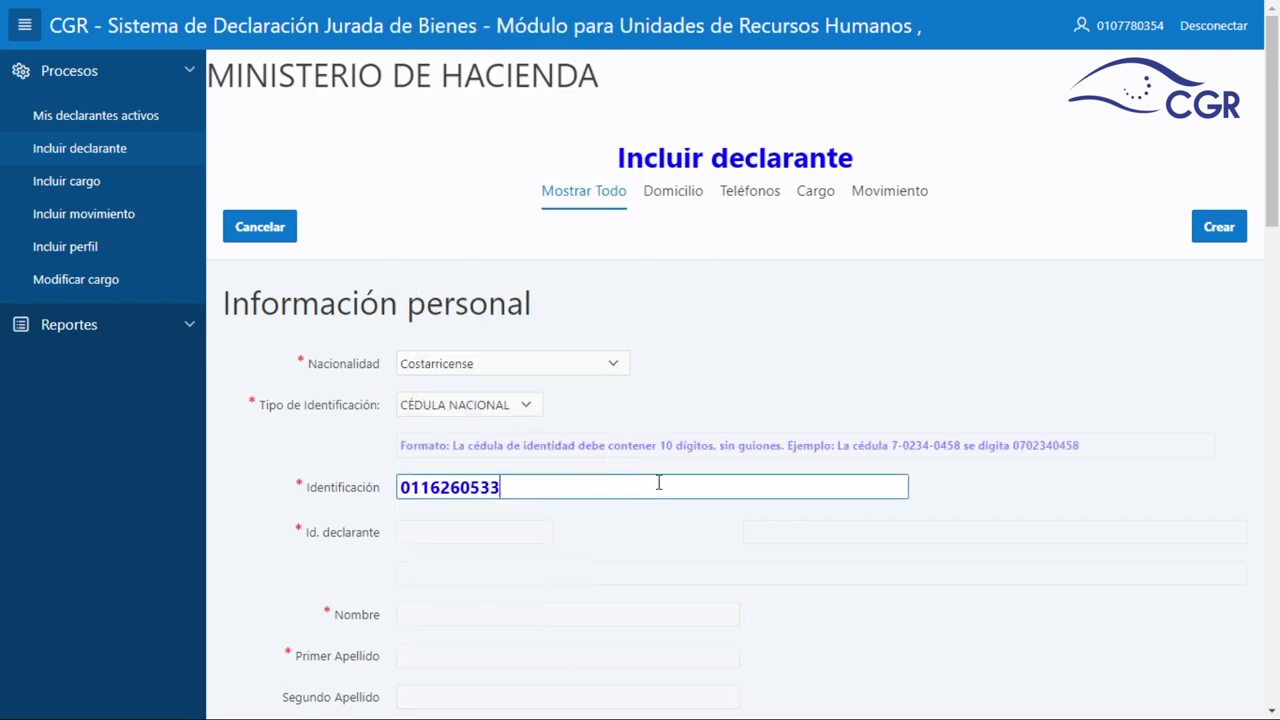
left_click(910, 624)
Step: Set the declarant's Género to Femenino and Estado civil to Soltero(A)
scroll(895, 589, "down", 1)
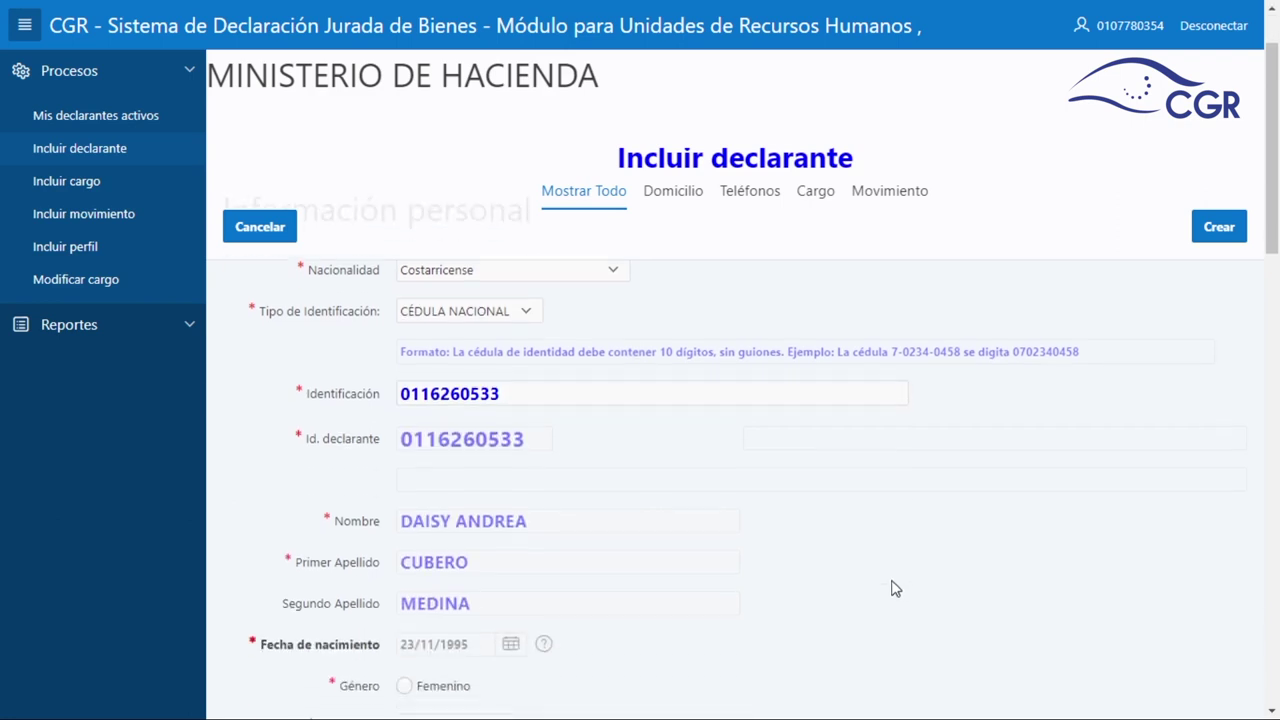
scroll(895, 589, "down", 1)
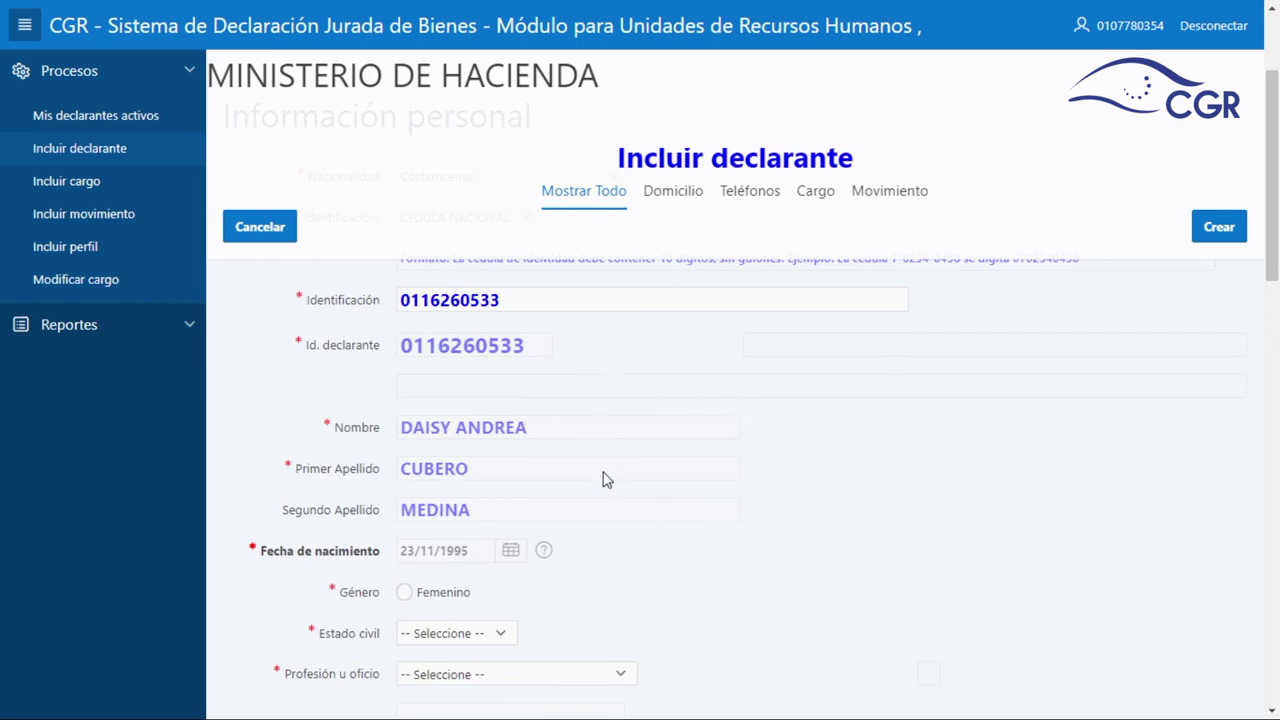
left_click(405, 595)
left_click(468, 635)
left_click(428, 578)
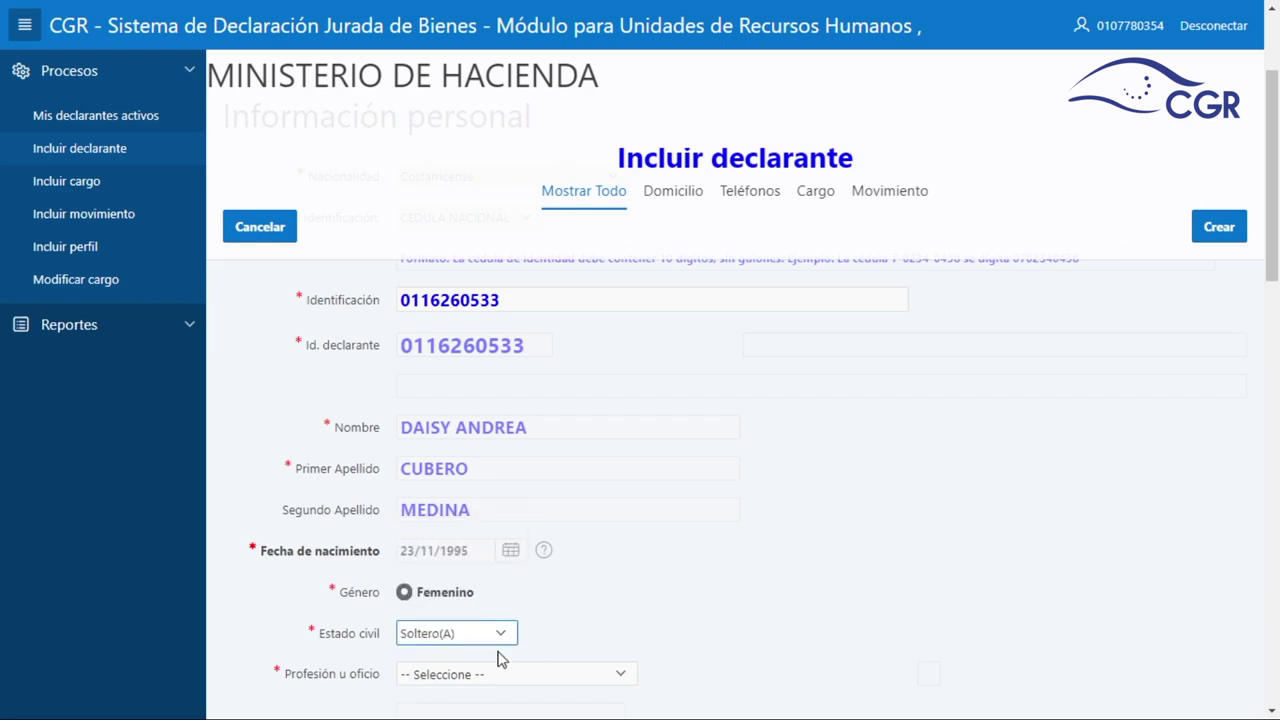
Step: Set the declarant's Profesión u oficio to ABOGADOS Y NOTARIOS
left_click(509, 675)
scroll(560, 400, "down", 1)
scroll(477, 345, "up", 1)
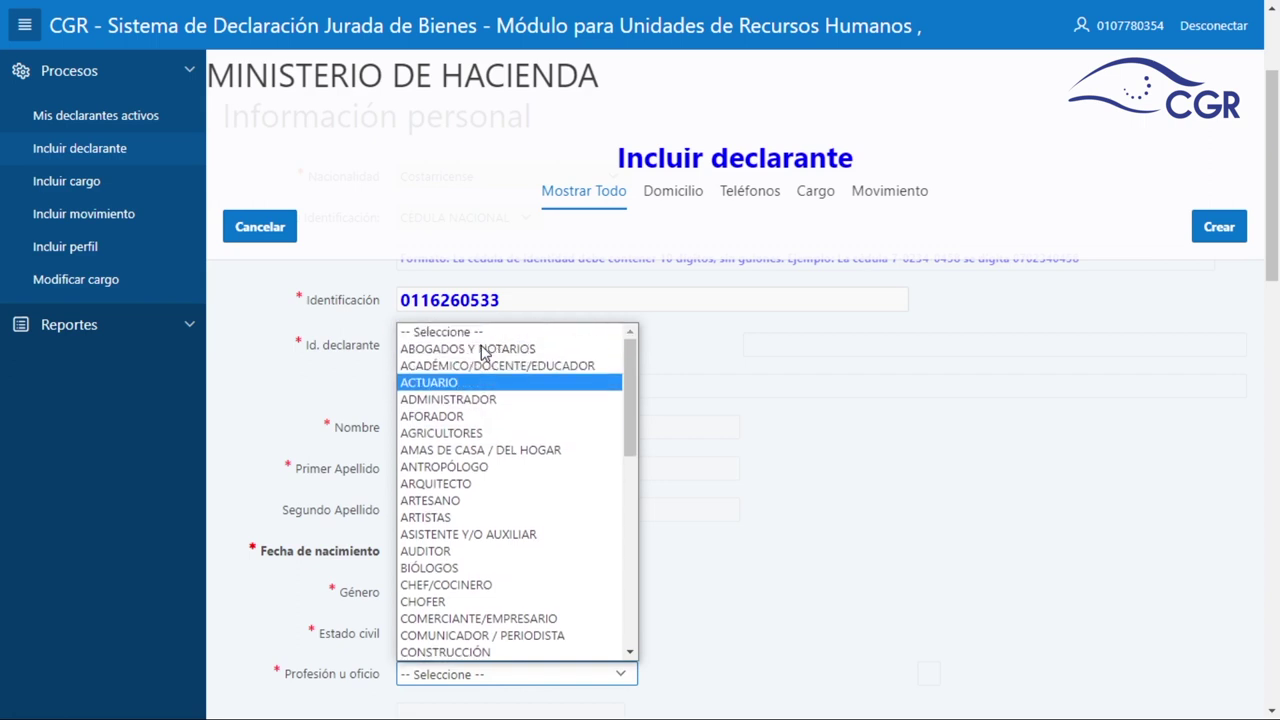
left_click(478, 349)
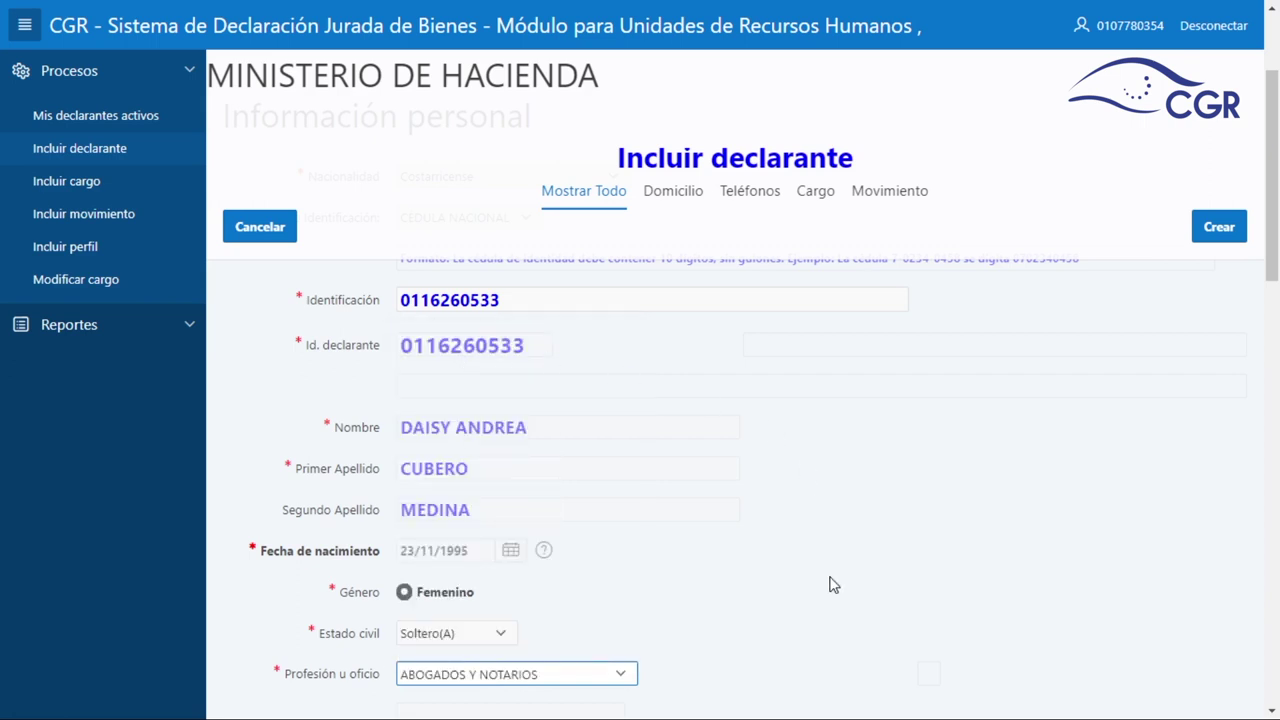
Step: Mark the declarant's e-mail as an accredited account by setting Cuenta acreditada to Si
scroll(829, 585, "up", 1)
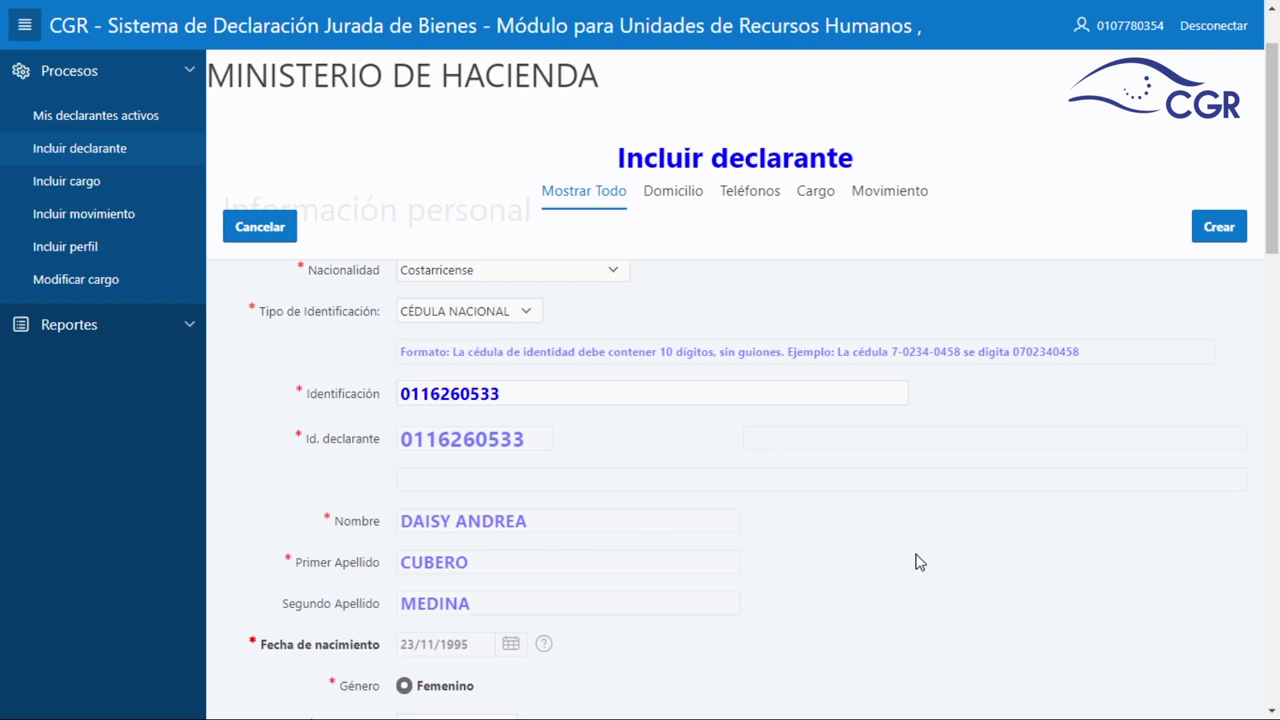
scroll(872, 566, "down", 3)
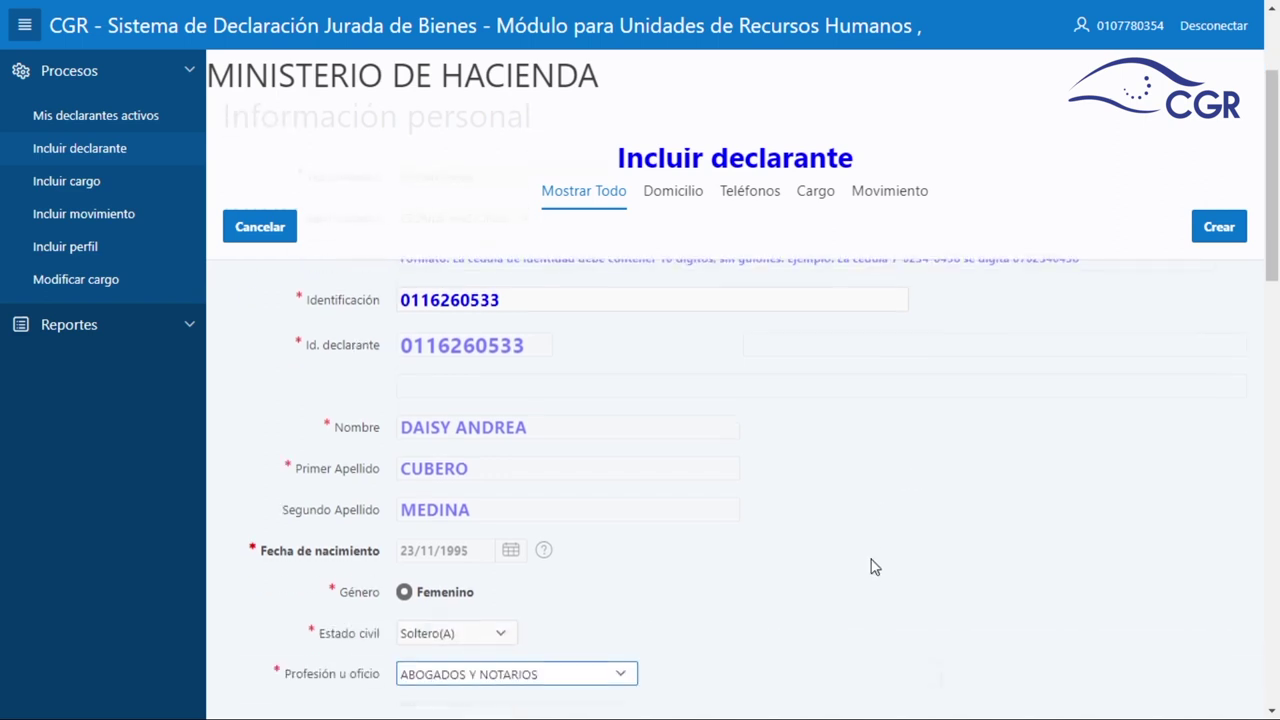
scroll(872, 566, "down", 1)
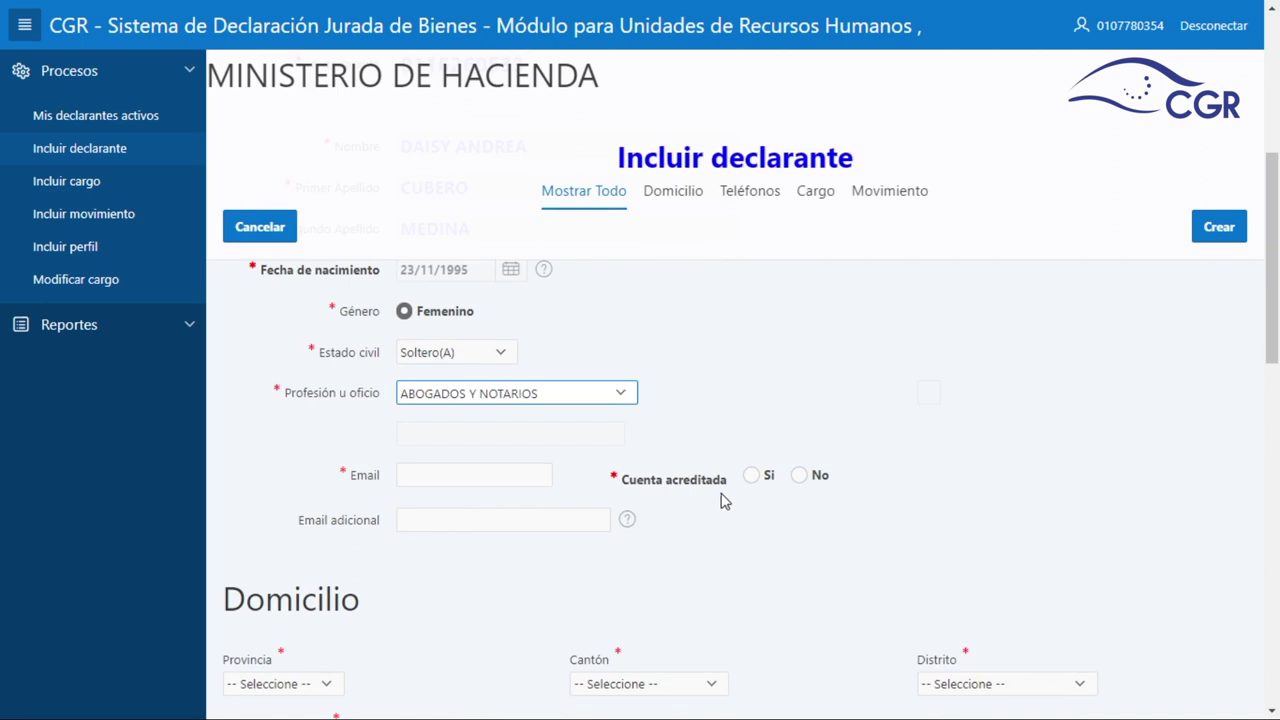
left_click(751, 479)
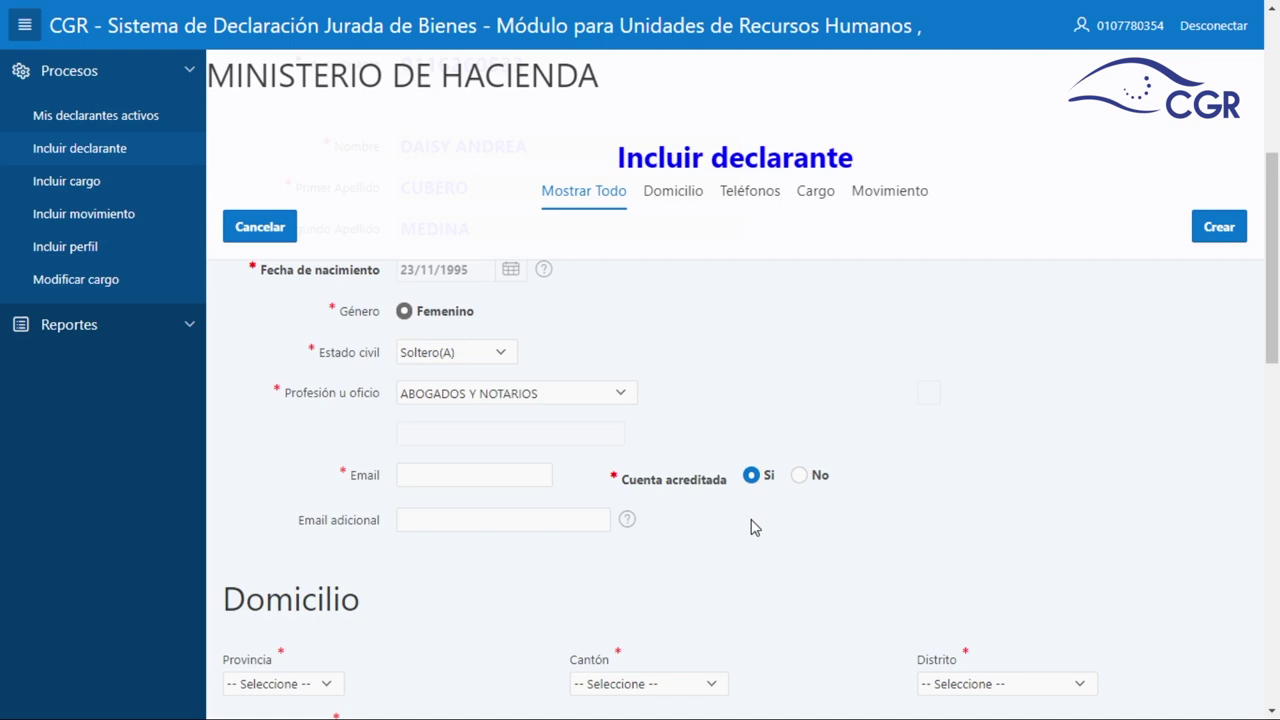
Step: Set the Domicilio to provincia San Jose, cantón Tarrazu and distrito San Lorenzo
scroll(853, 552, "down", 3)
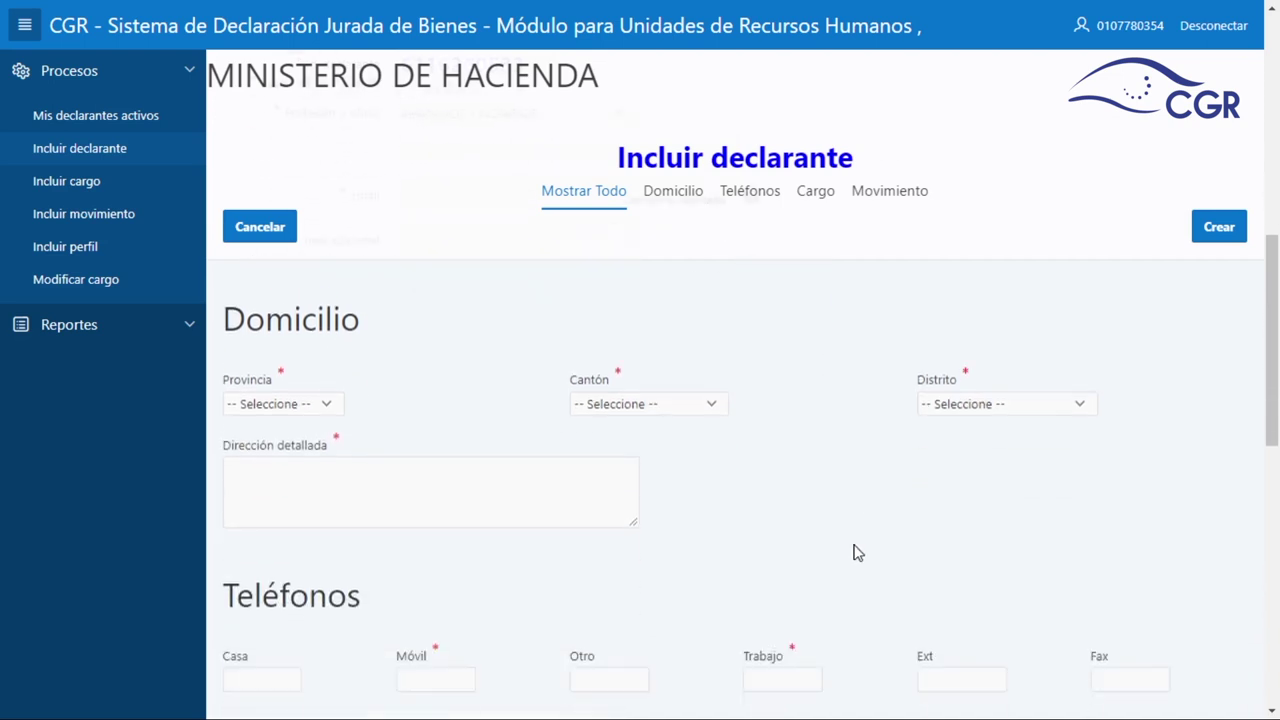
left_click_drag(1270, 395, 1270, 405)
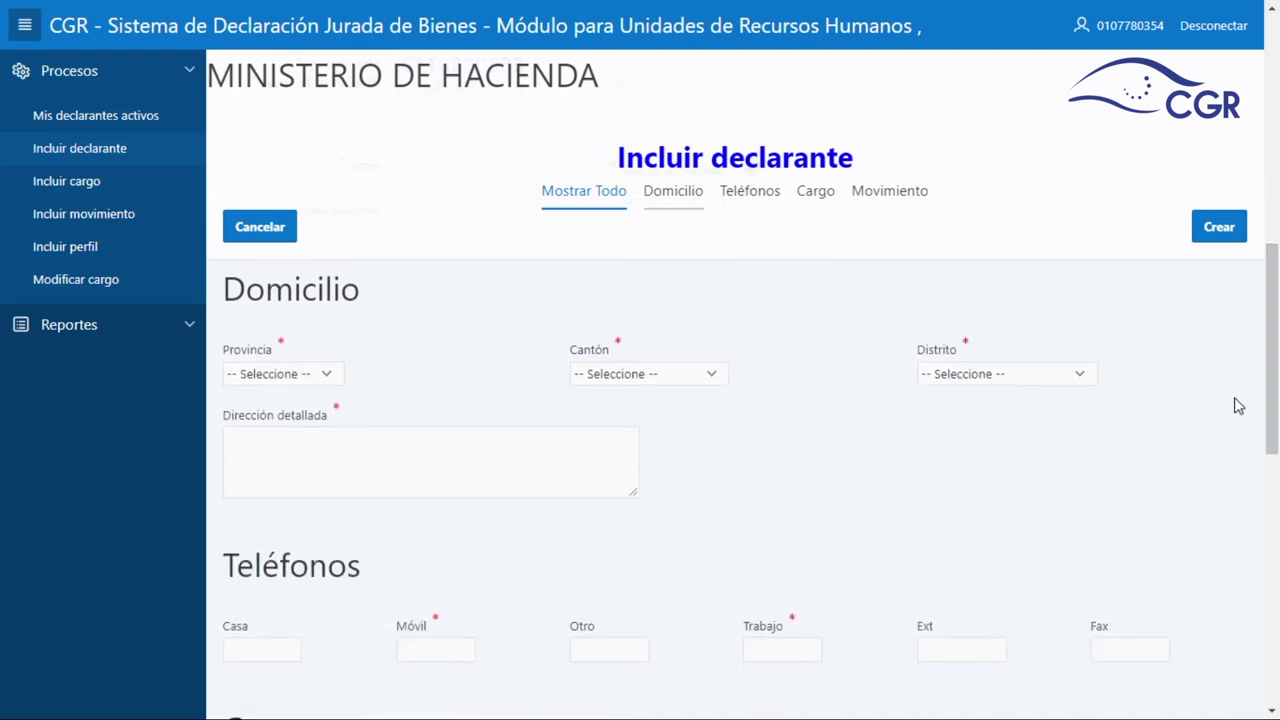
left_click(321, 372)
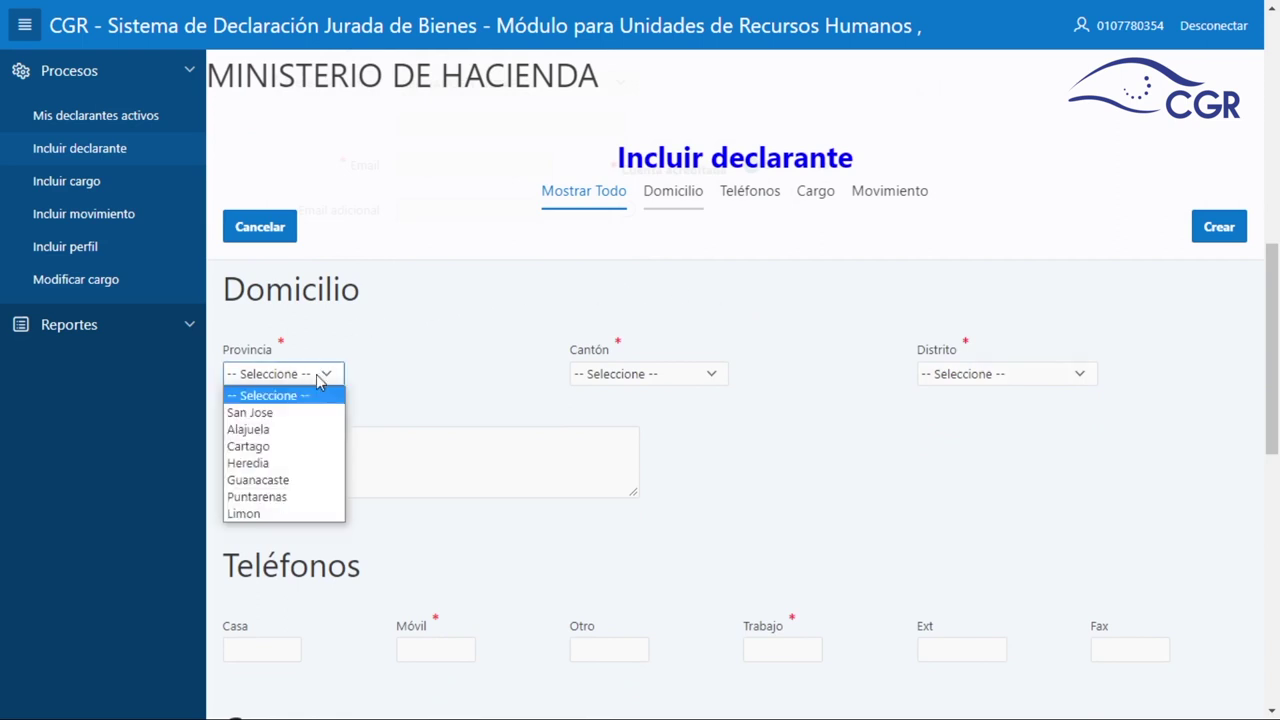
left_click(261, 418)
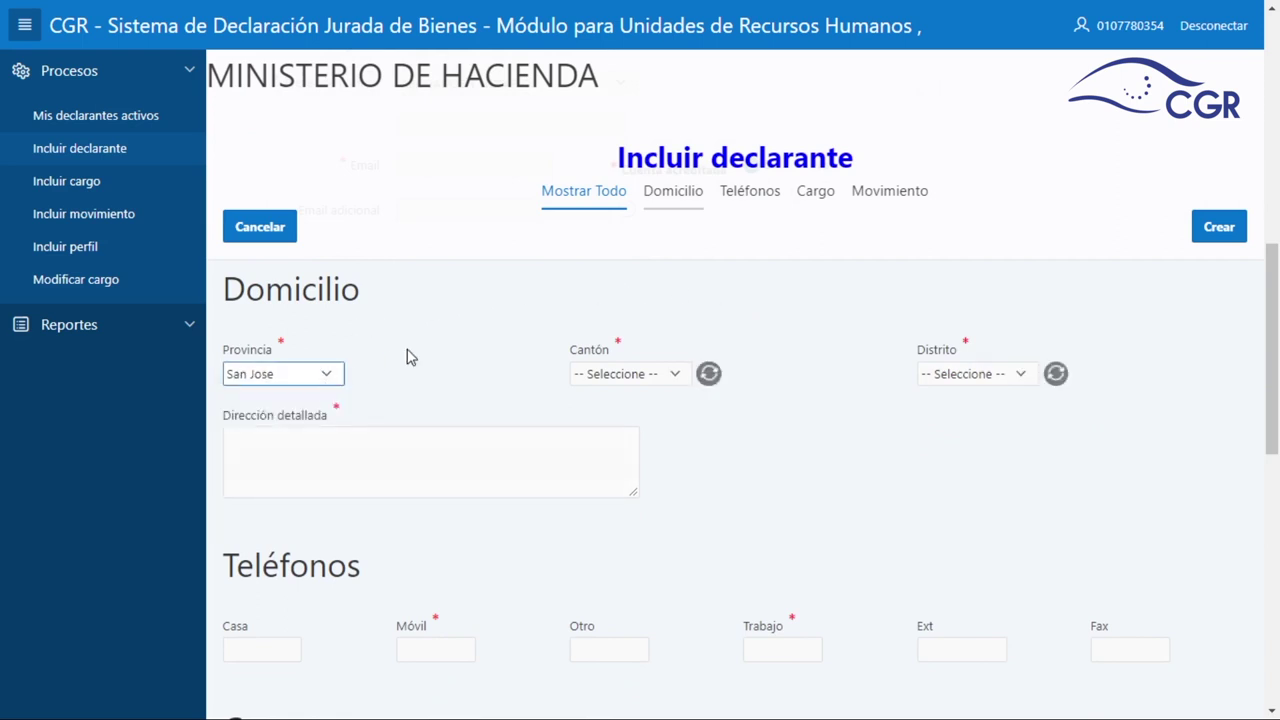
left_click(613, 374)
scroll(630, 300, "down", 1)
left_click(634, 283)
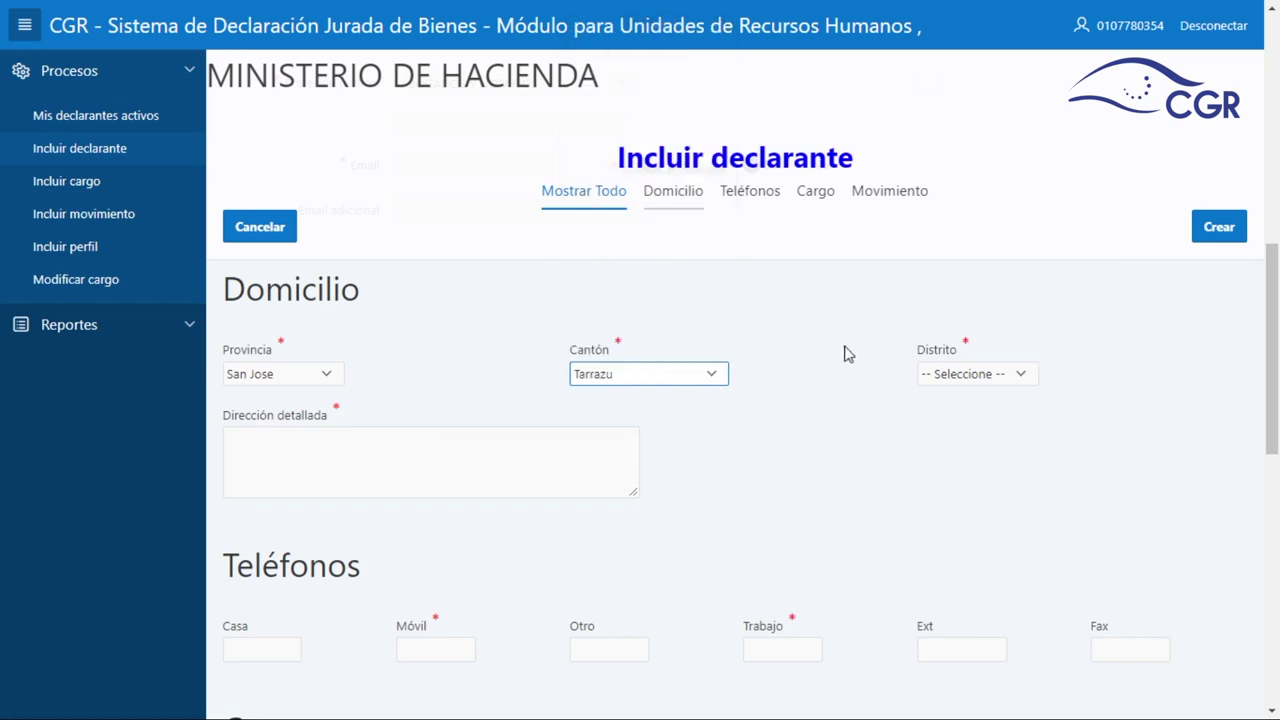
left_click(965, 375)
left_click(974, 430)
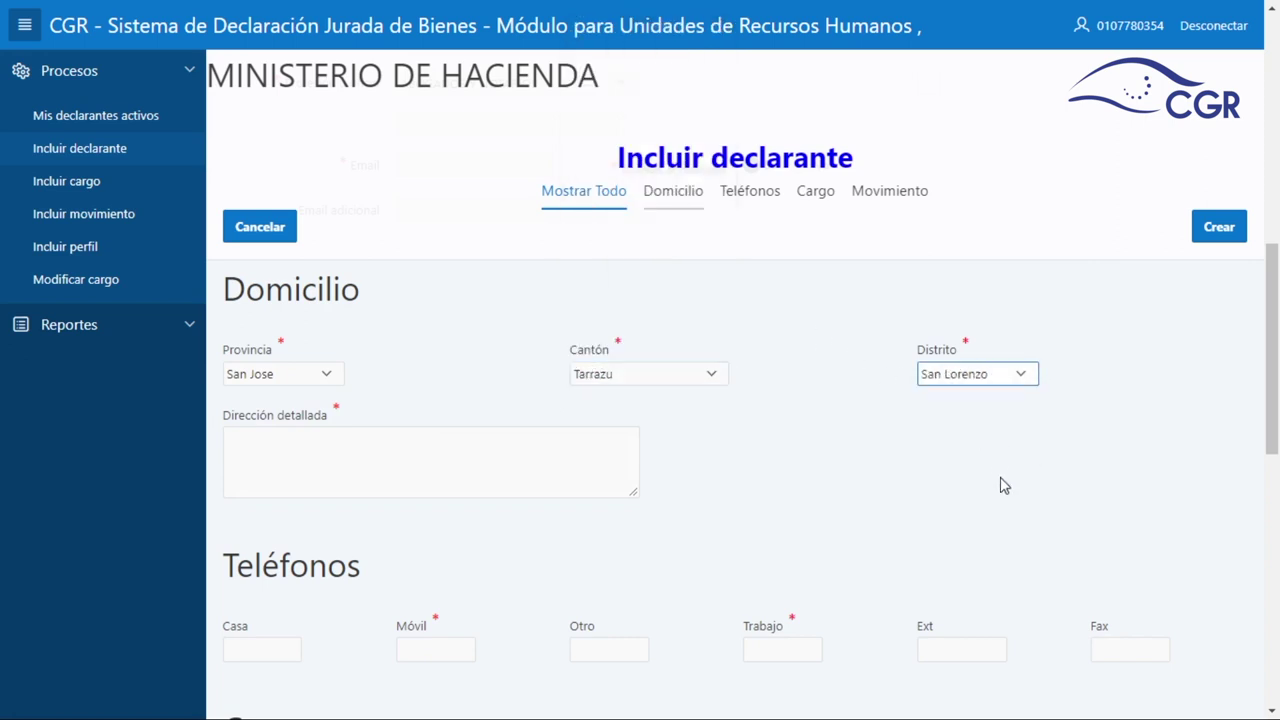
left_click(438, 448)
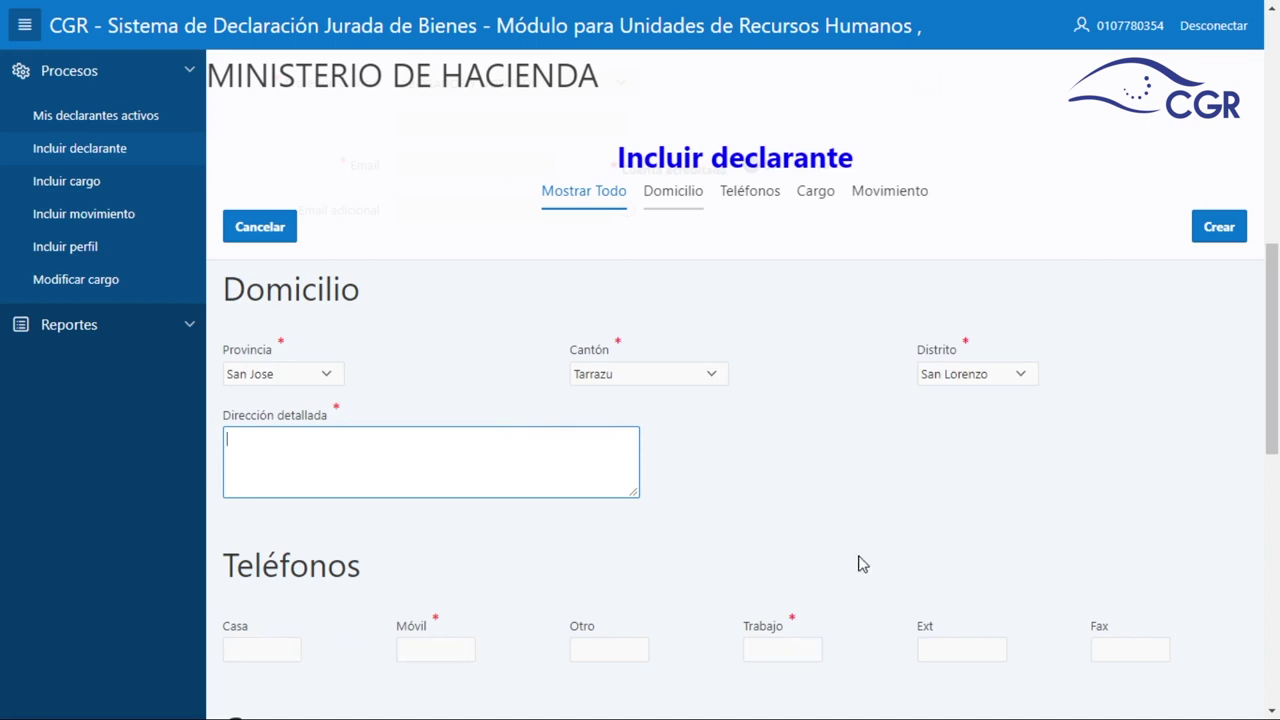
Step: Set the declarant's Cargo to Ministros de Gobierno con y sin cartera -> PEP
left_click(815, 205)
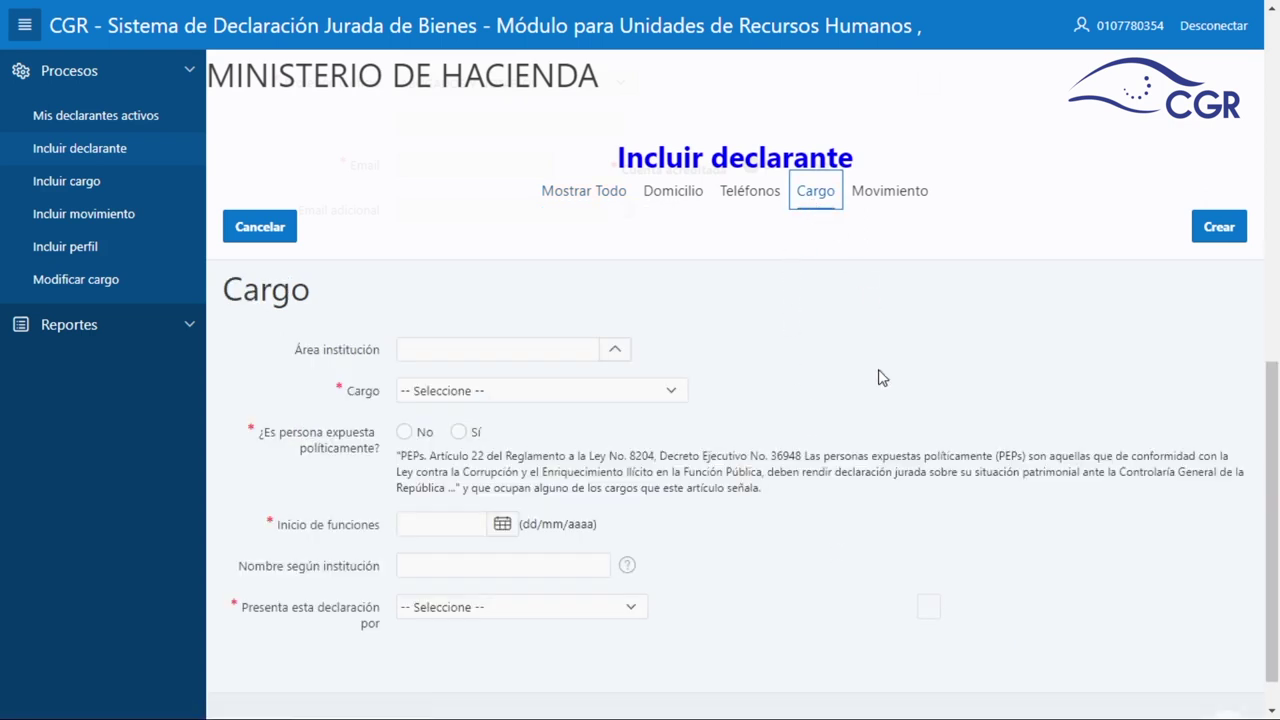
left_click(548, 400)
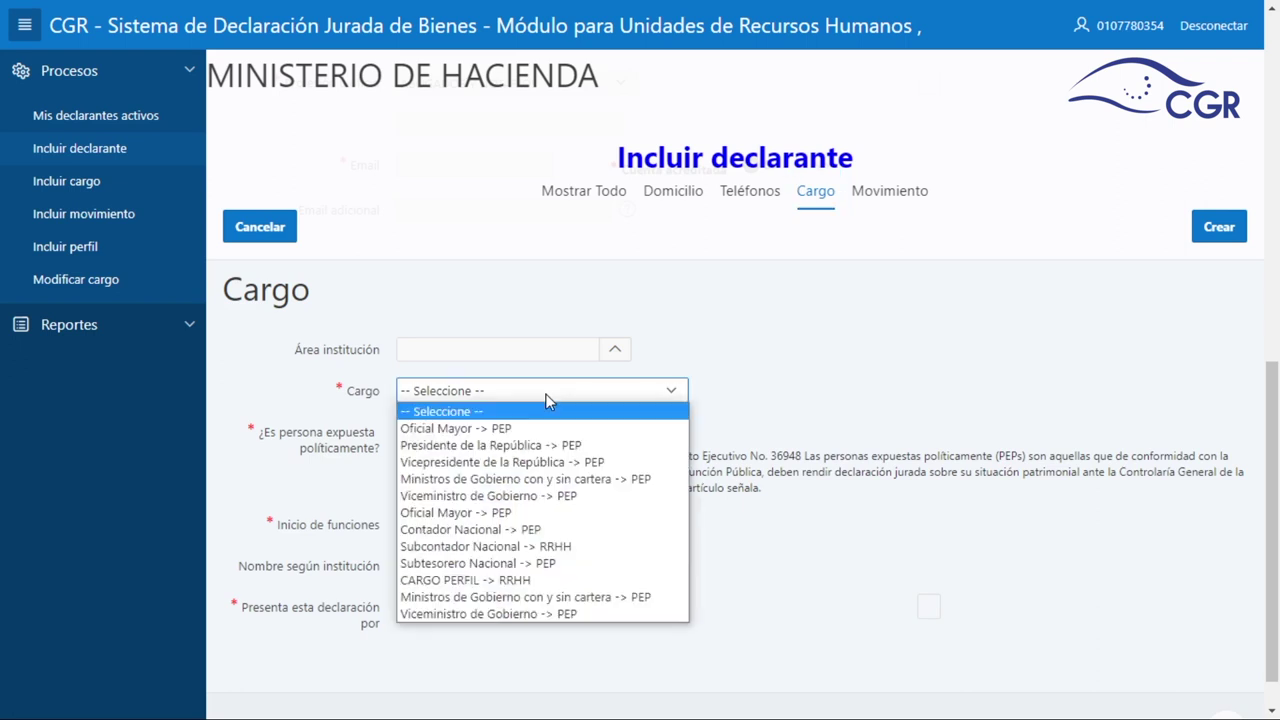
left_click(507, 597)
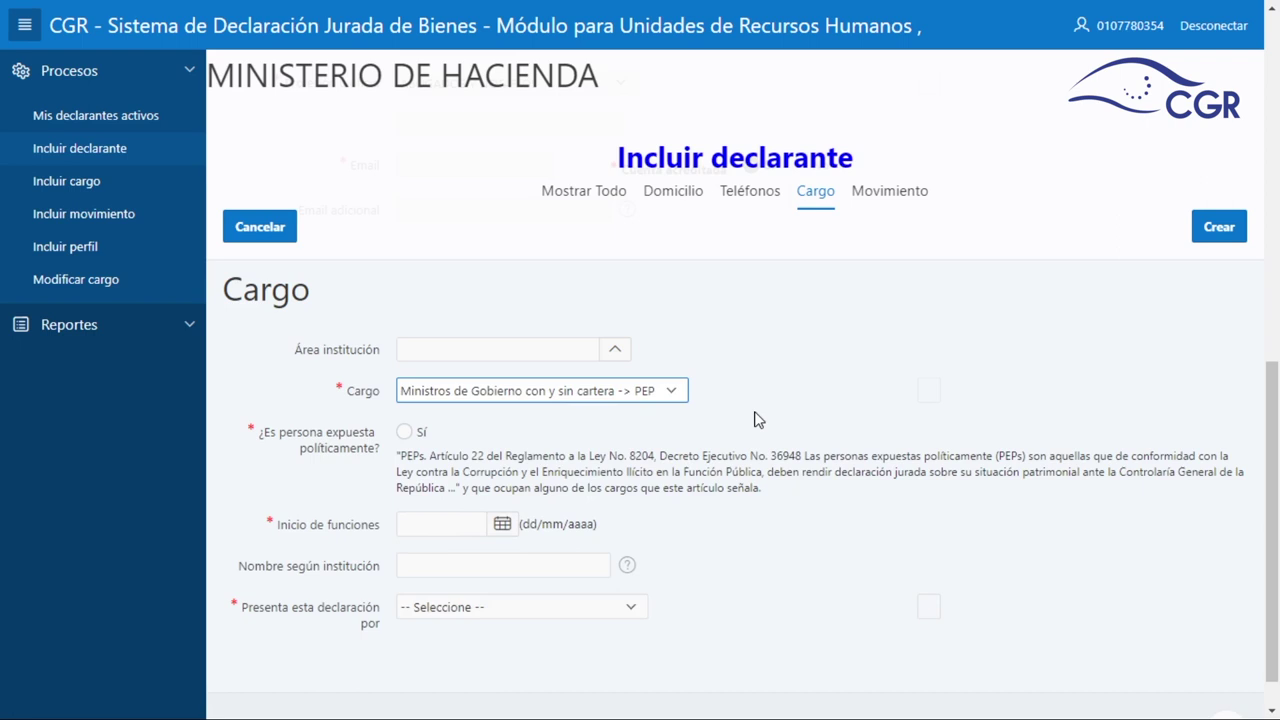
Step: Set the Inicio de funciones date of the position to 29/12/2020
left_click(505, 526)
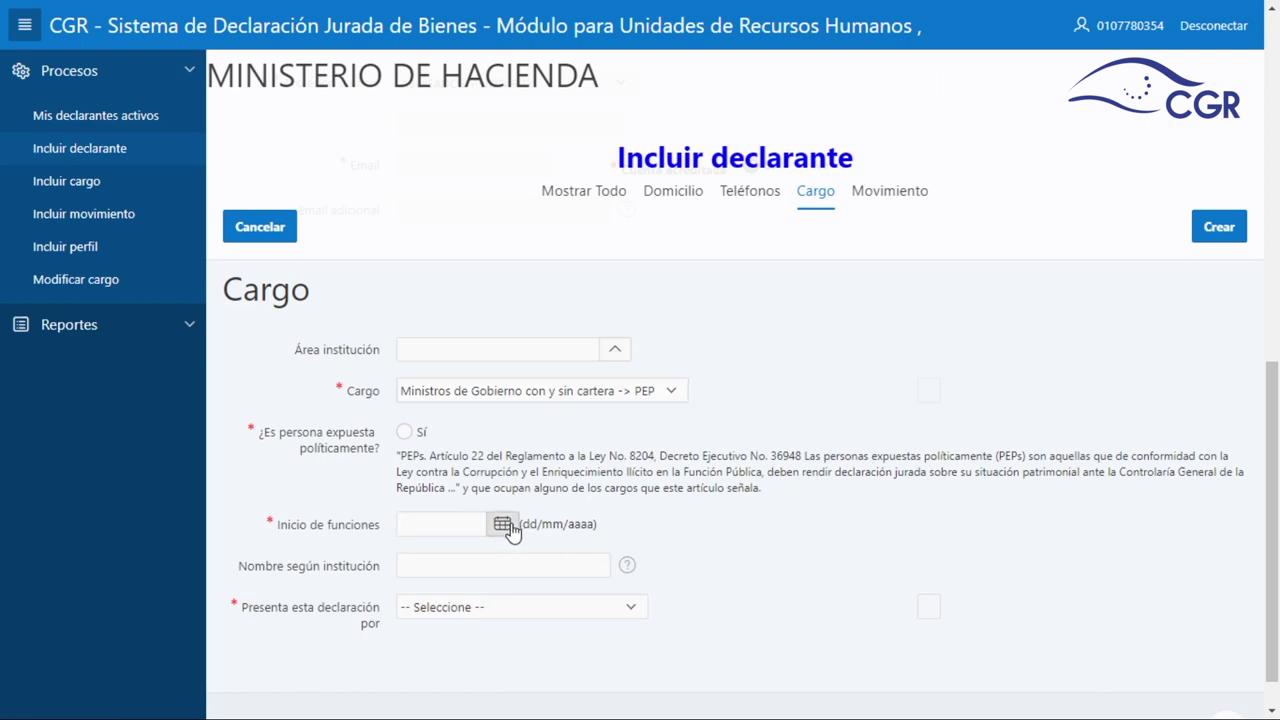
left_click(422, 271)
left_click(422, 271)
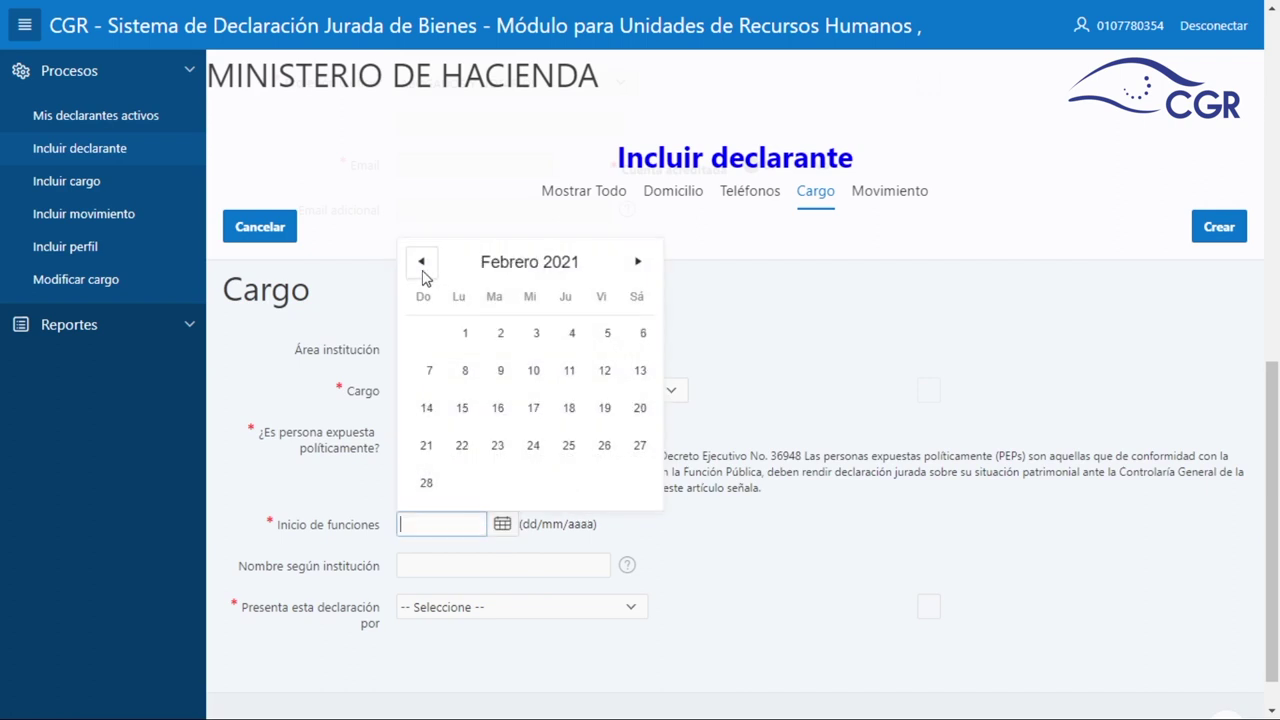
left_click(422, 271)
left_click(422, 271)
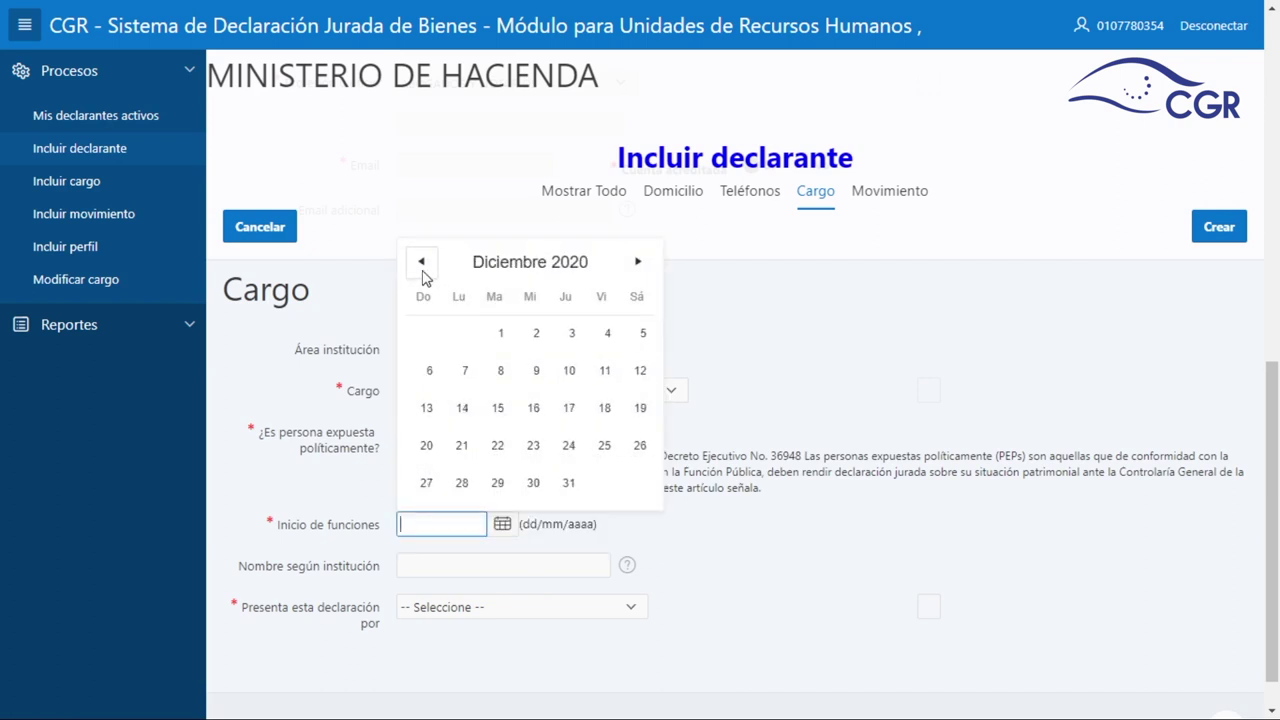
left_click(495, 484)
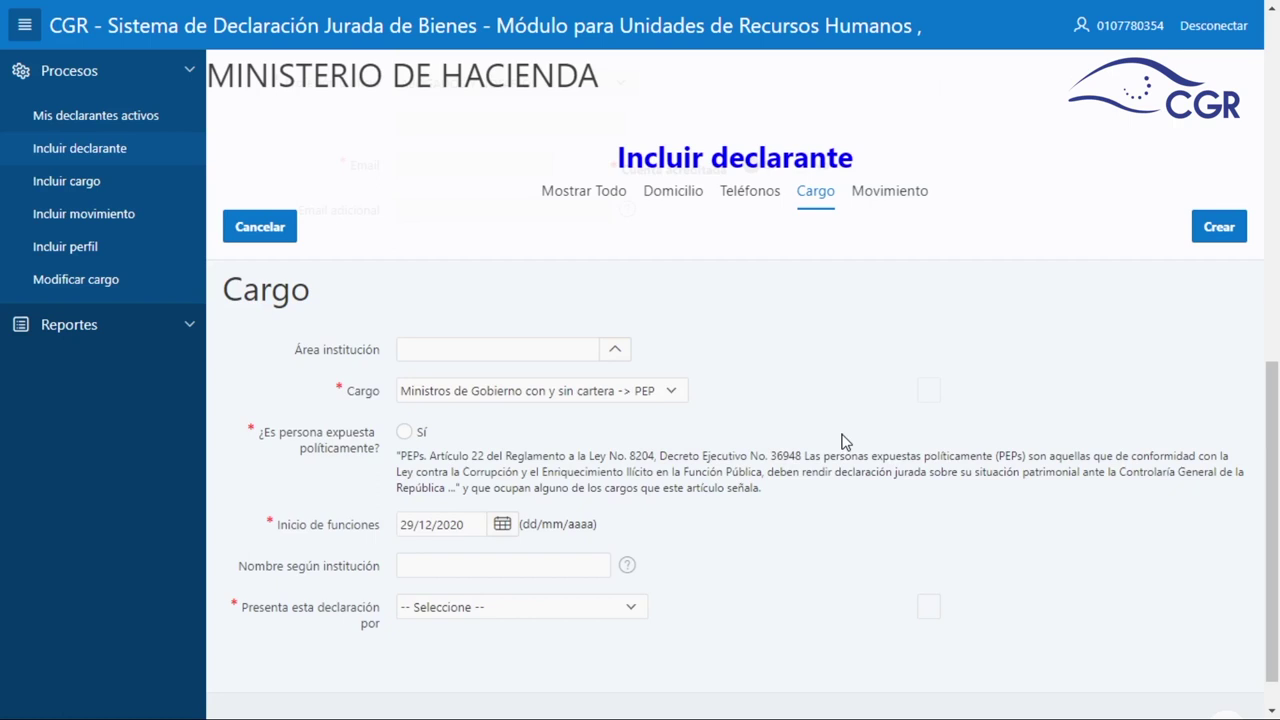
Step: Set the Cargo to CARGO PERFIL -> RRHH and answer Sí to being a politically exposed person
left_click(404, 433)
left_click(471, 395)
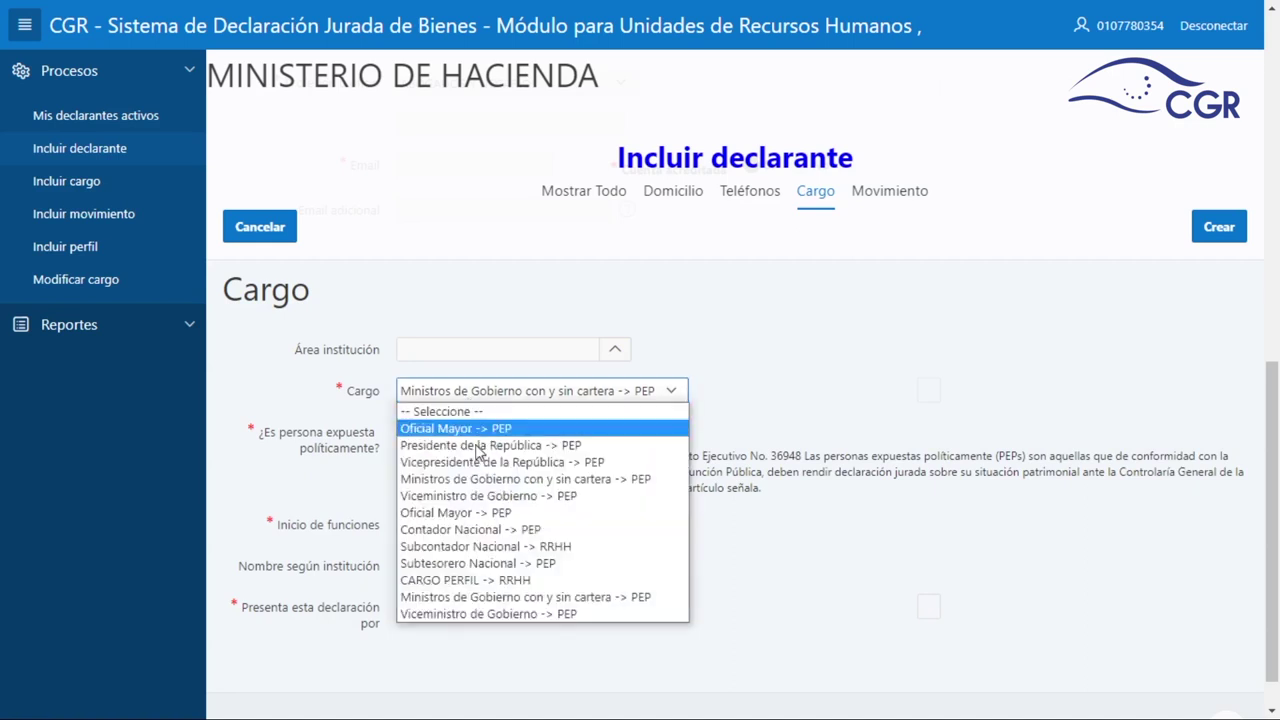
left_click(488, 580)
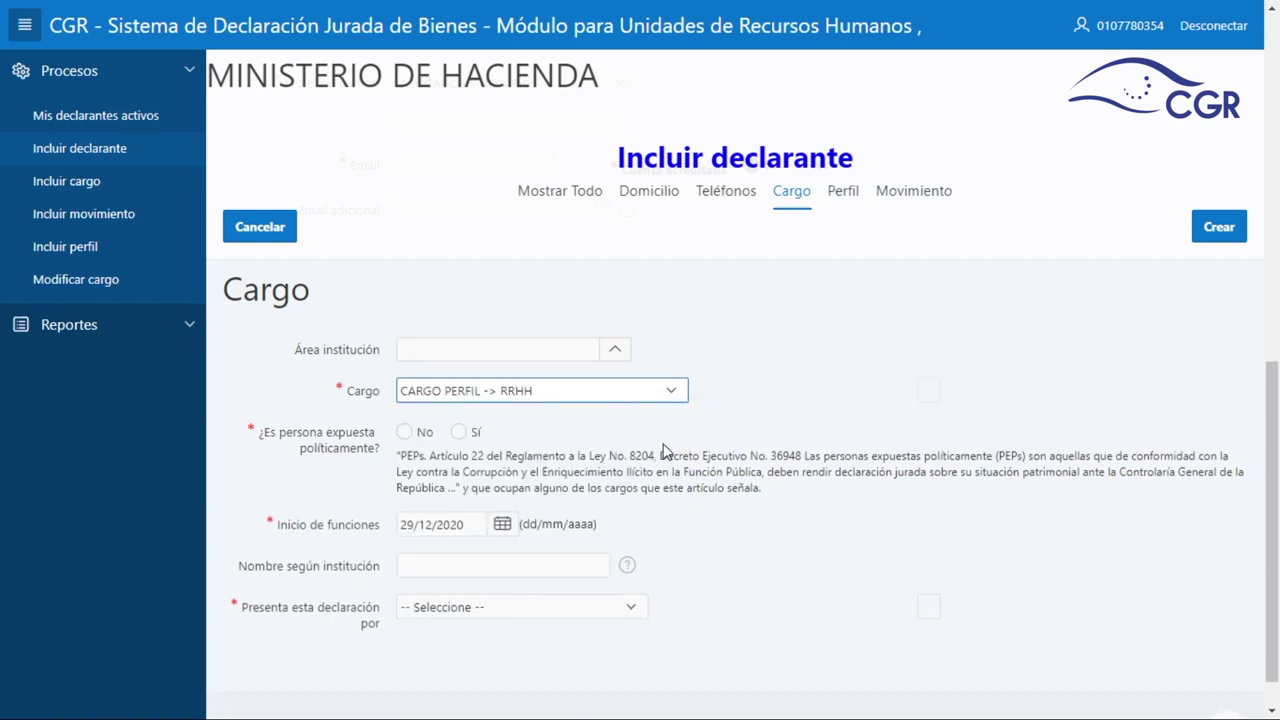
left_click(404, 434)
left_click(460, 433)
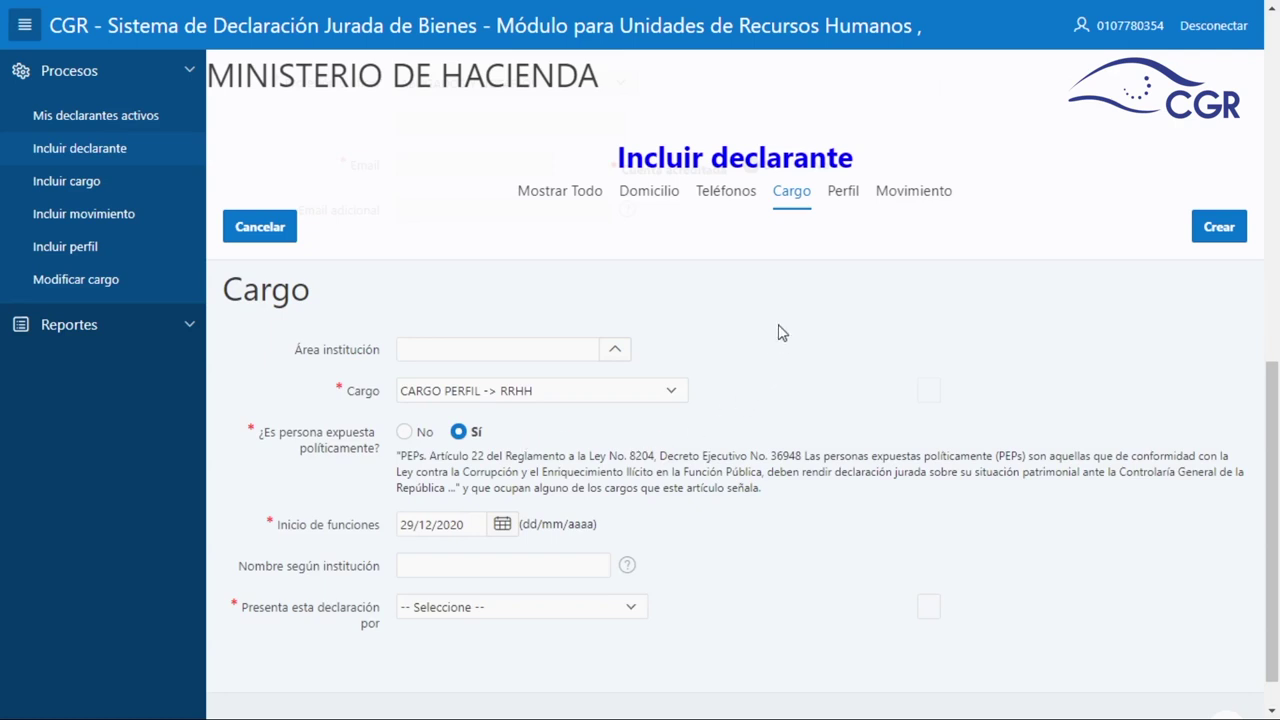
Step: Open the profile functions reference from the Perfil section and examine the Fondos Públicos functions
left_click(840, 204)
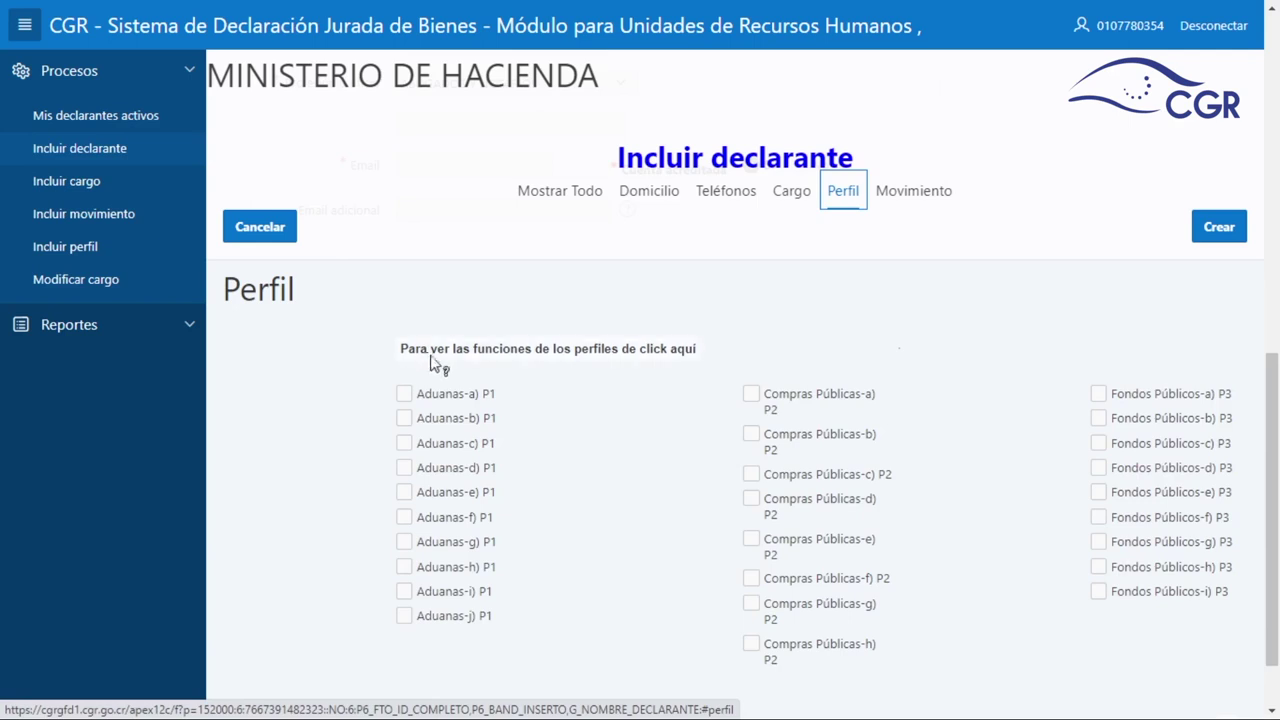
left_click(523, 355)
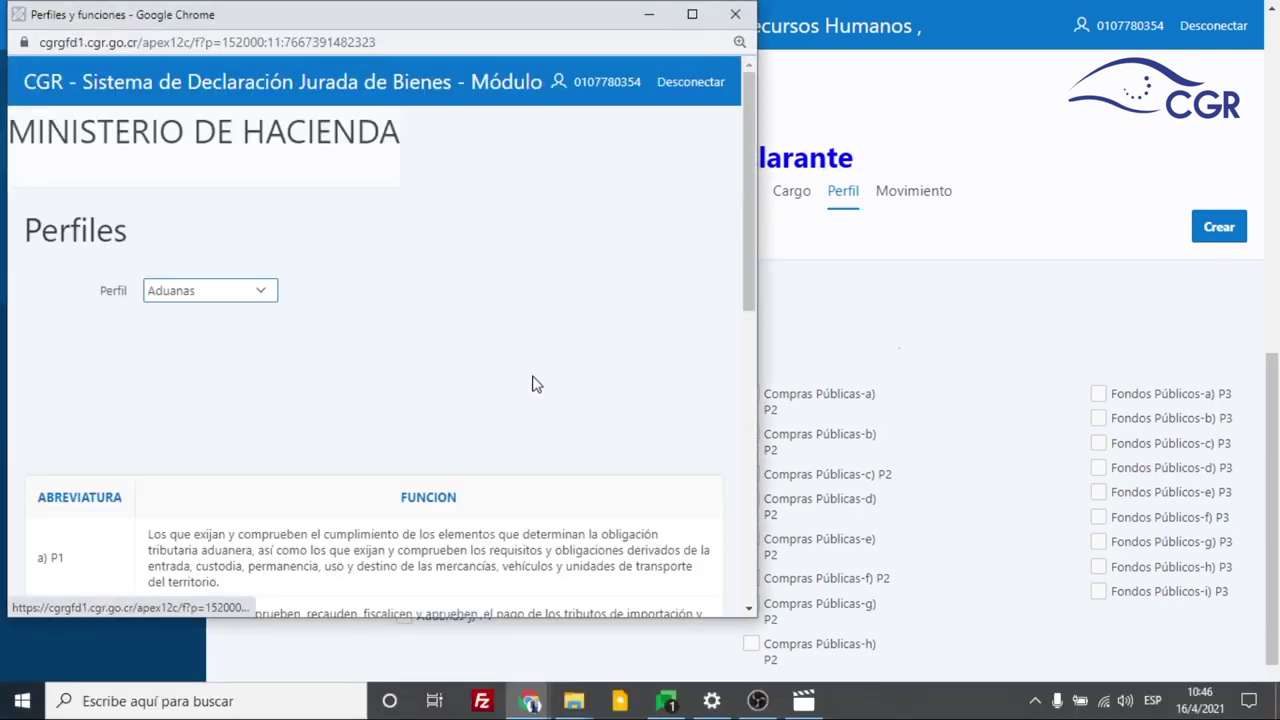
left_click(260, 292)
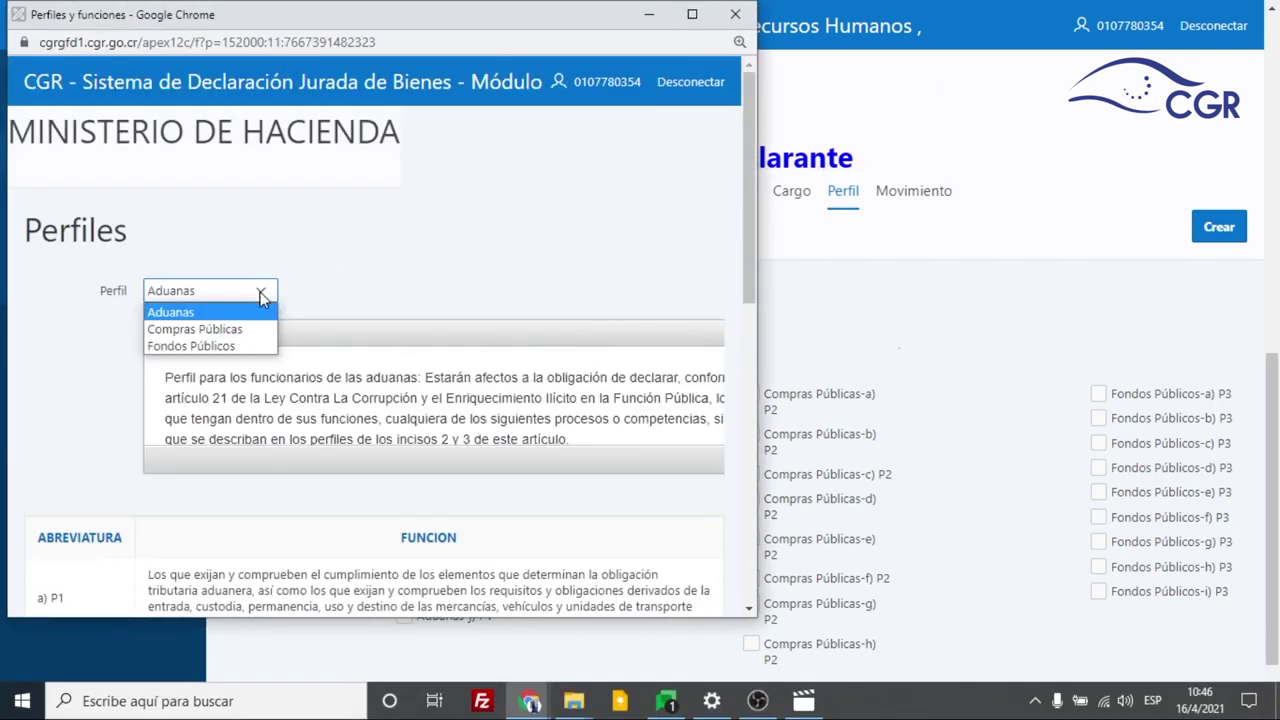
left_click(238, 345)
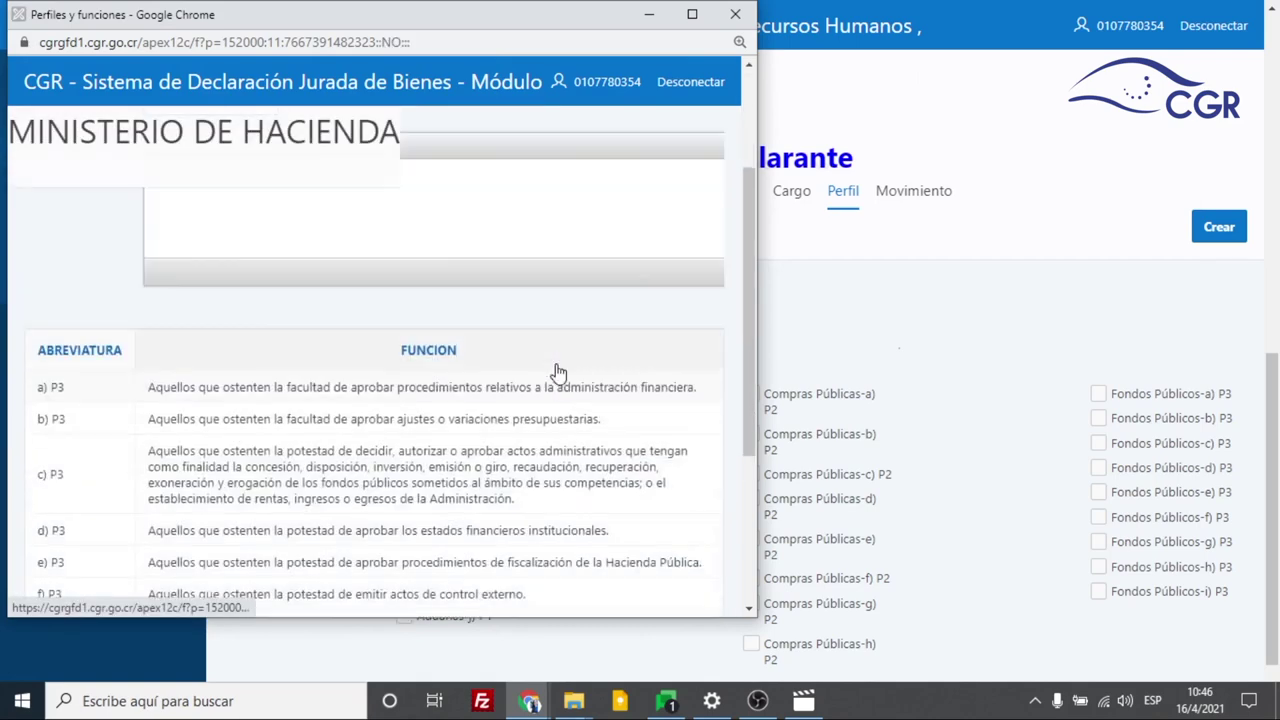
scroll(557, 373, "down", 4)
scroll(560, 390, "up", 1)
scroll(560, 388, "up", 4)
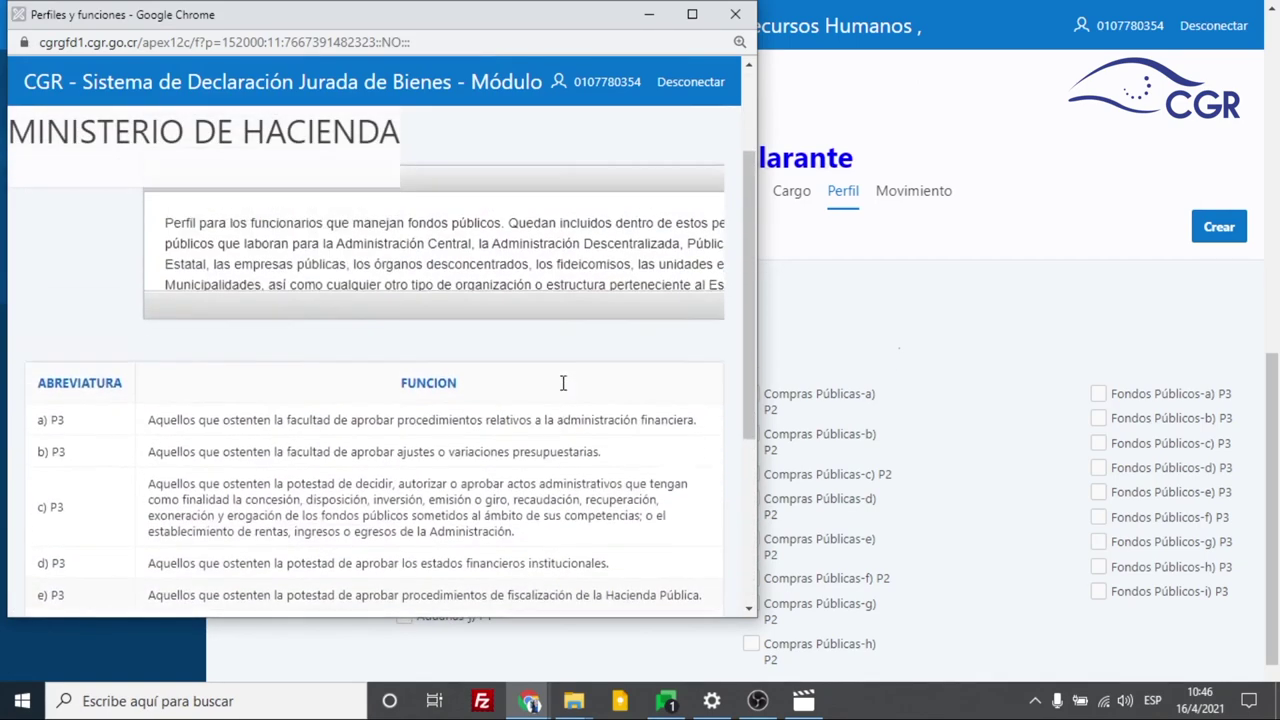
Step: Examine the functions of the Compras Públicas profile and close the reference window
left_click(226, 292)
left_click(231, 333)
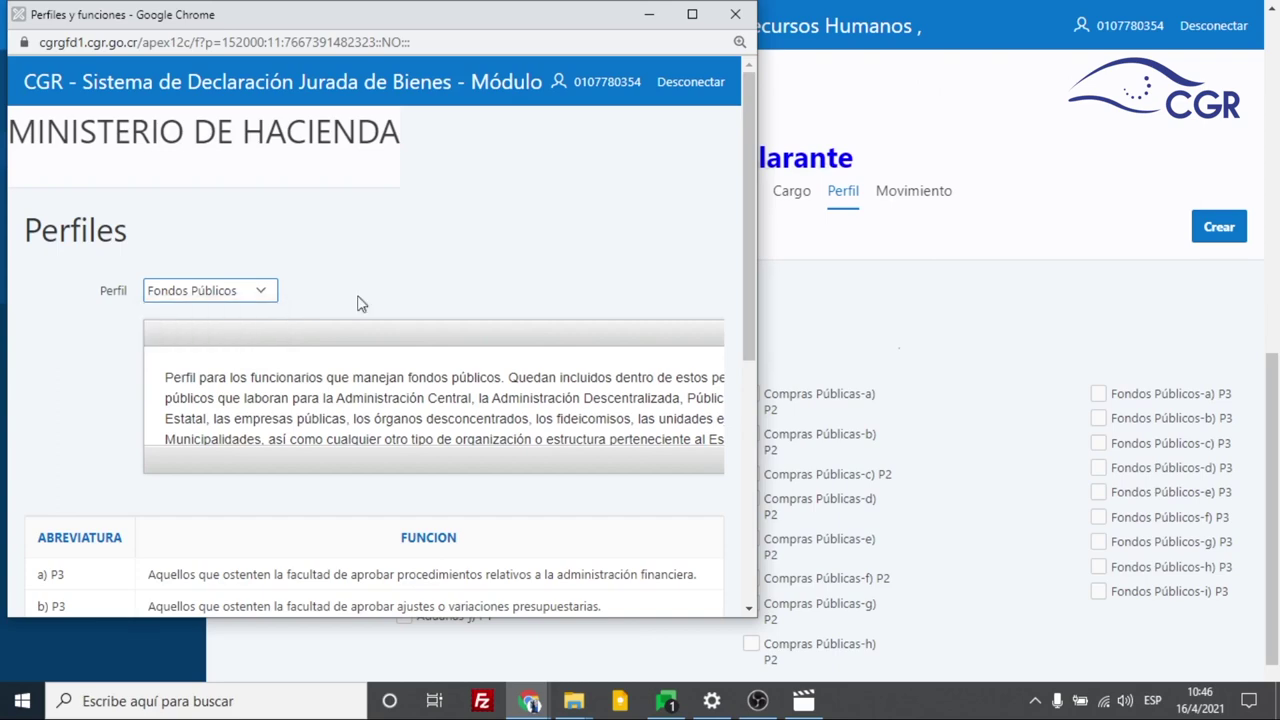
scroll(560, 410, "down", 1)
scroll(560, 410, "down", 1)
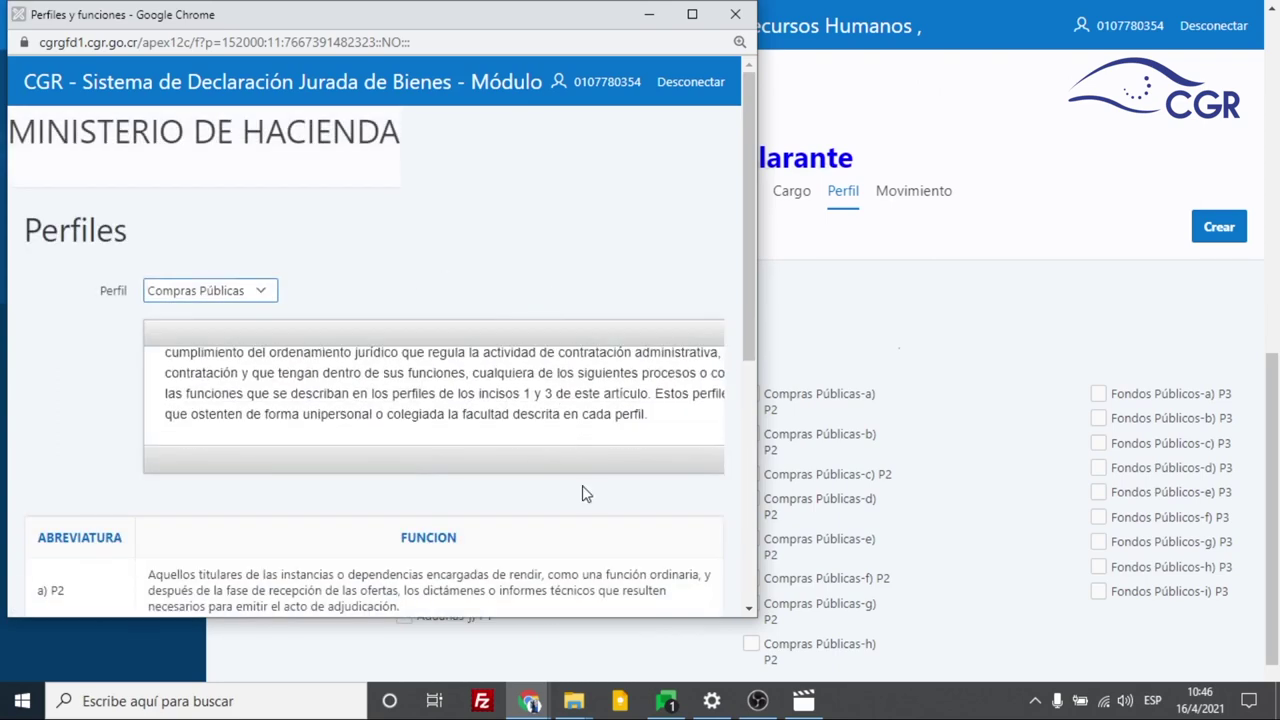
scroll(586, 491, "down", 5)
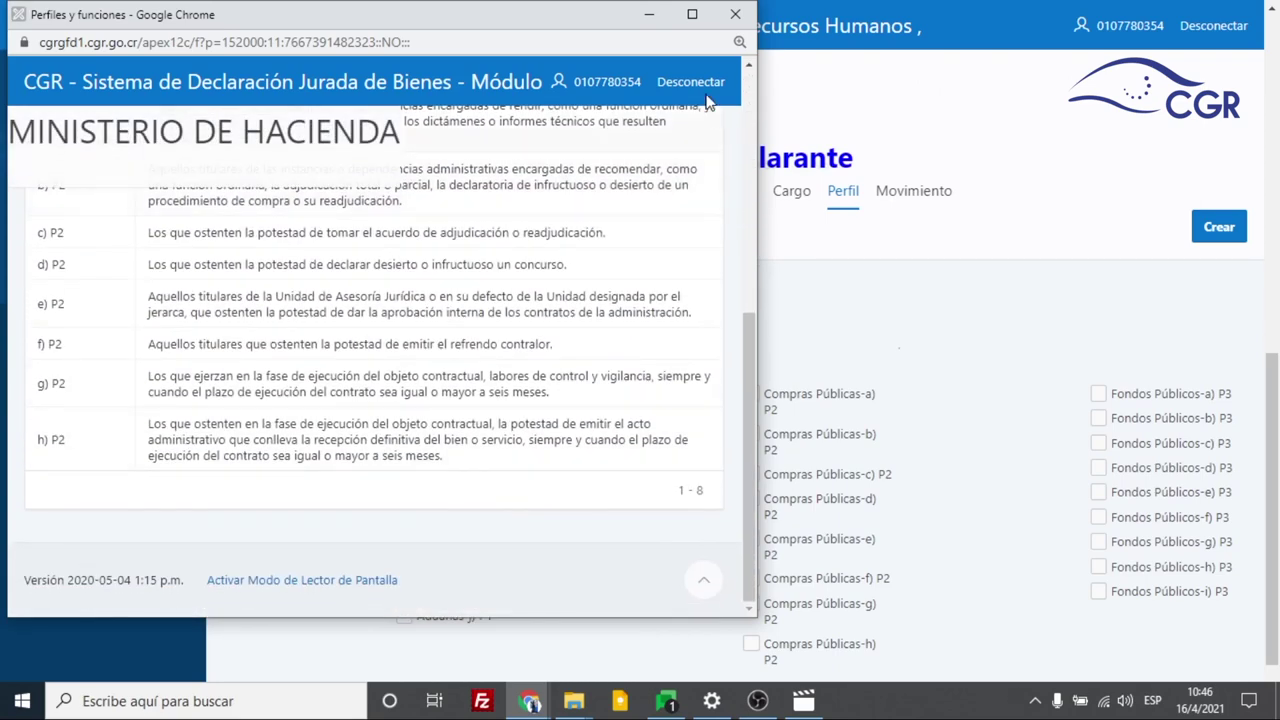
left_click(735, 14)
Step: Assign the profiles Compras Públicas-b) P2, Compras Públicas-d) P2 and Compras Públicas-g) P2 to the declarant
left_click(751, 435)
left_click(751, 498)
left_click(751, 603)
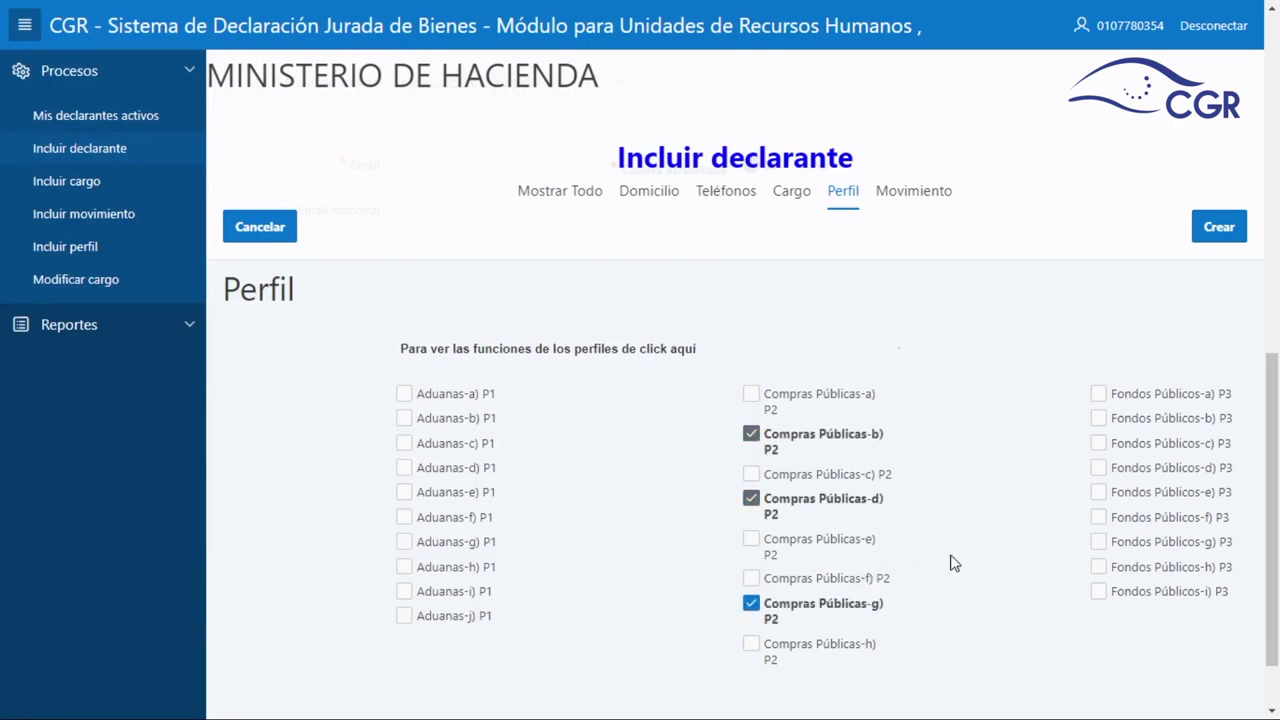
Step: Set the Nombramiento in the Movimiento section to En Propiedad
left_click(912, 205)
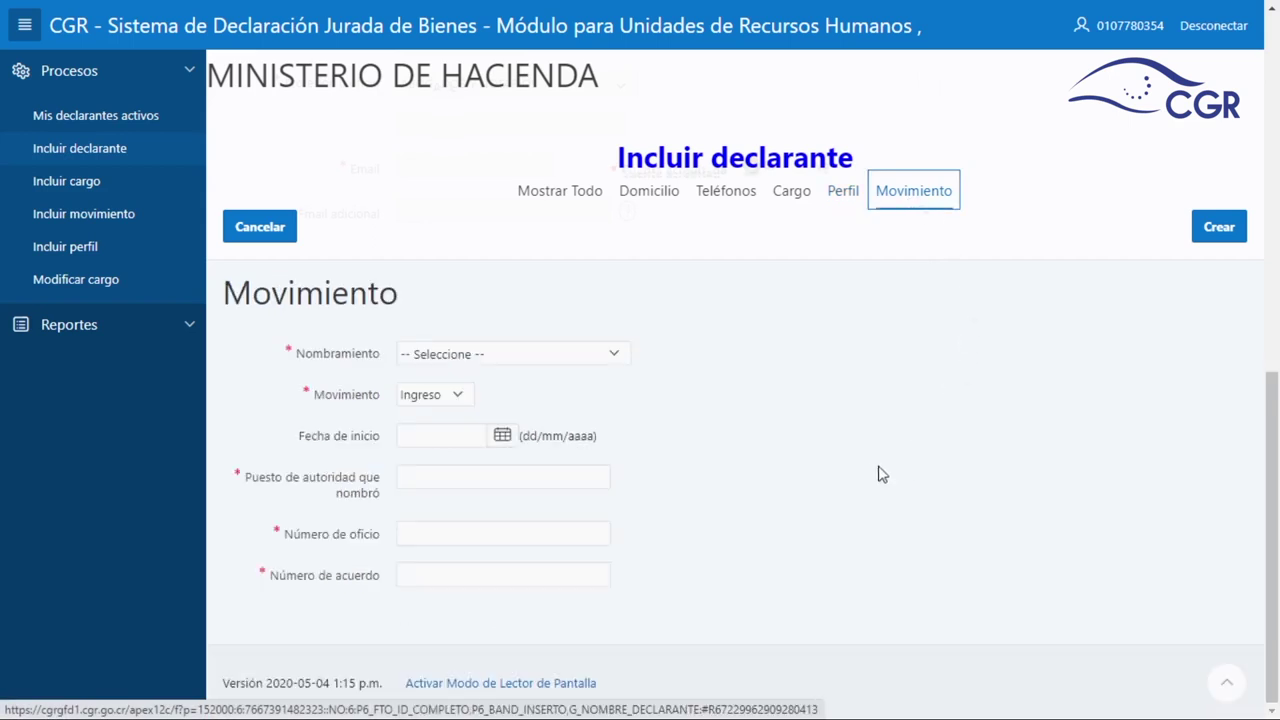
left_click(455, 355)
left_click(480, 426)
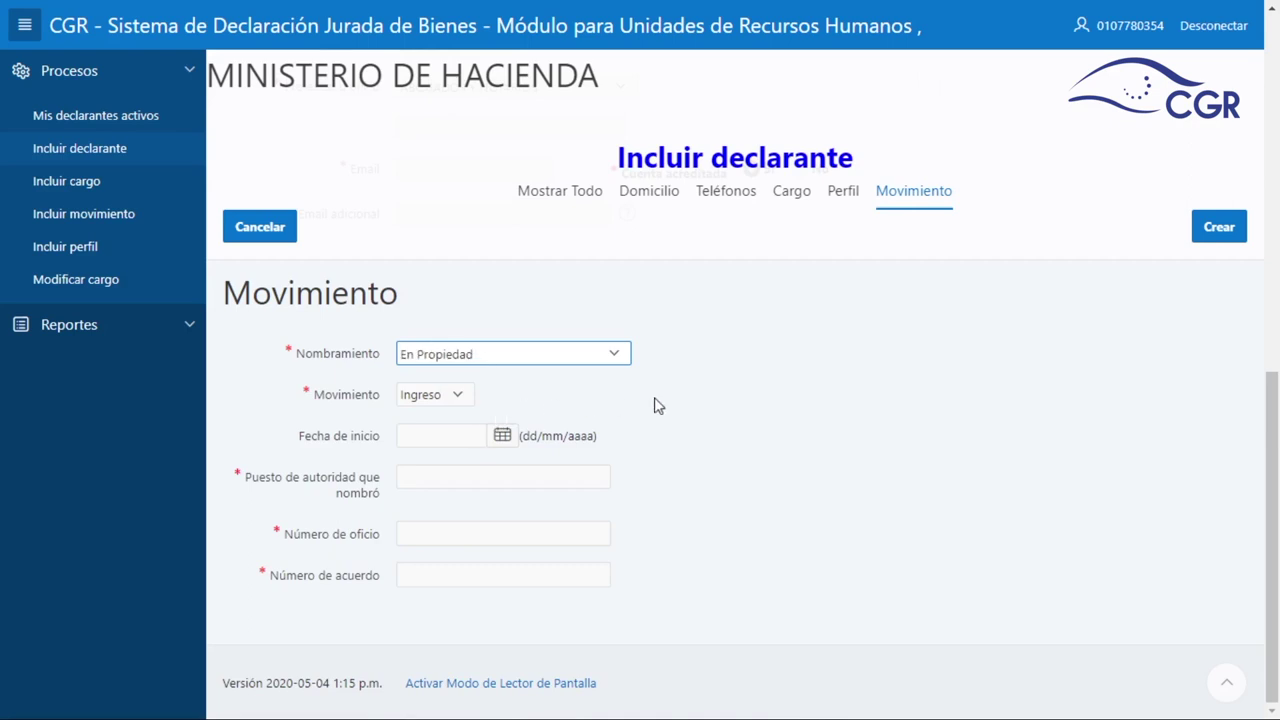